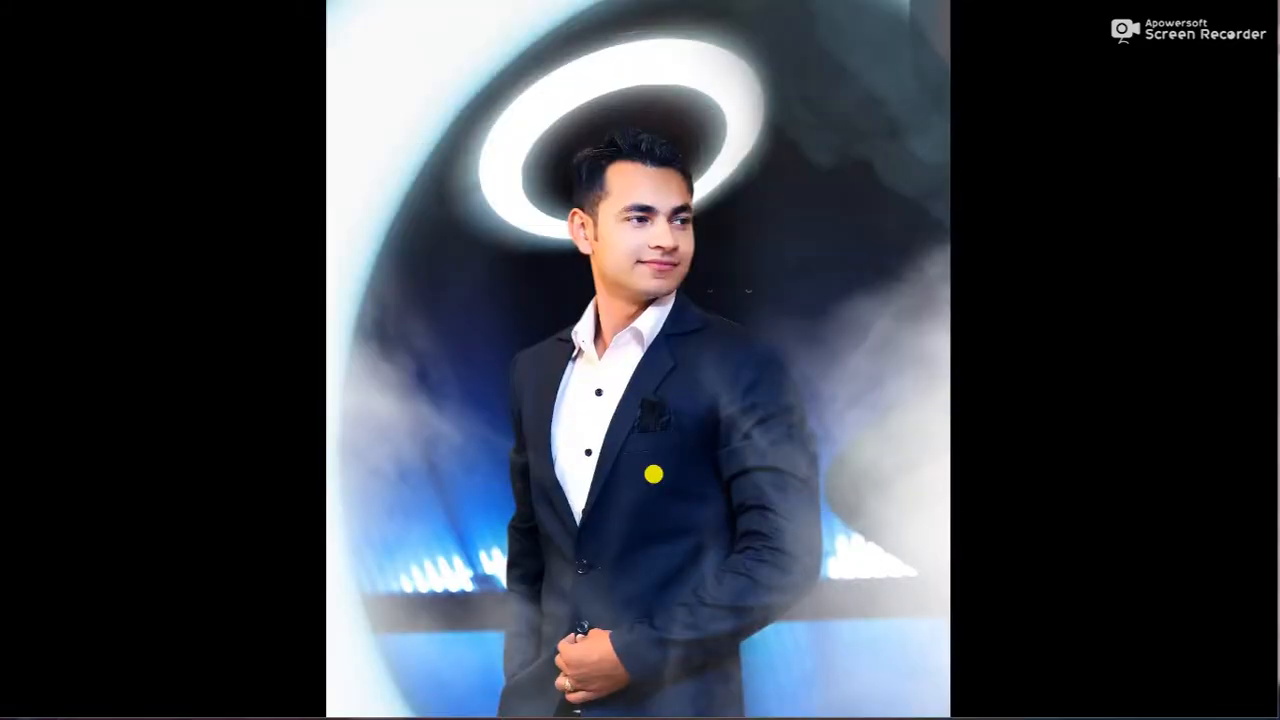
key("Right")
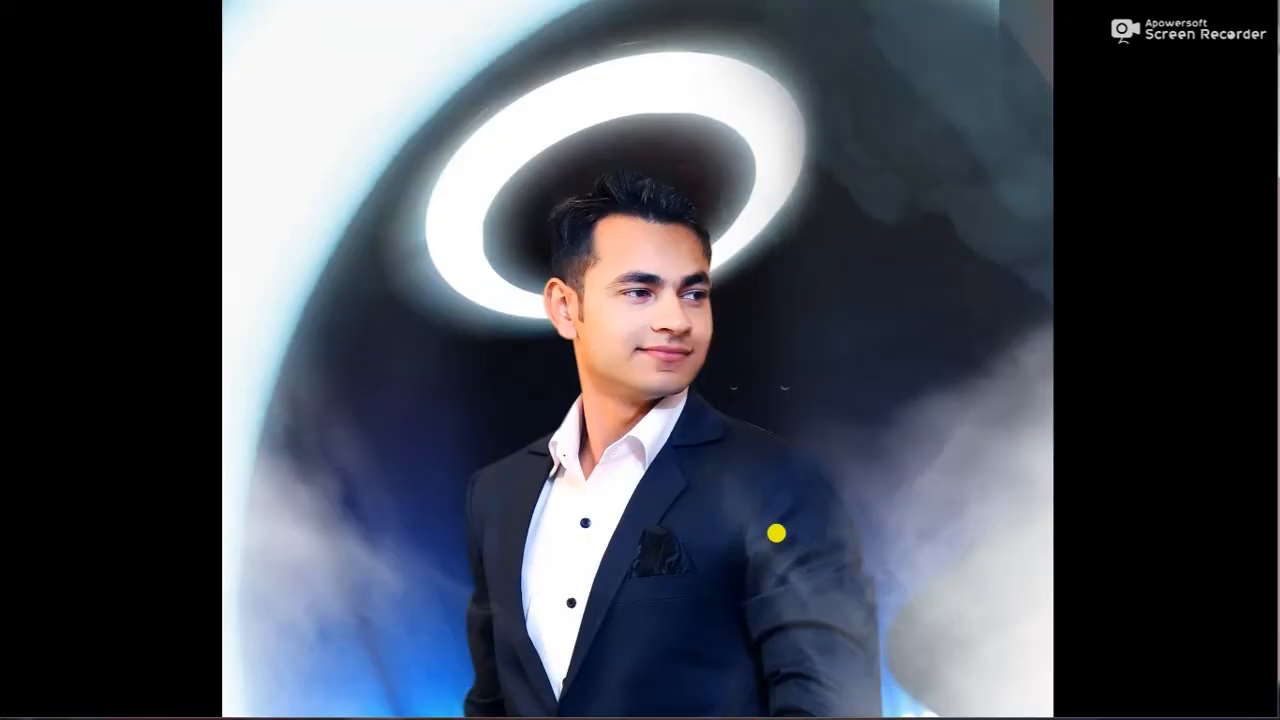
left_click_drag(776, 533, 765, 499)
right_click(875, 547)
left_click(897, 532)
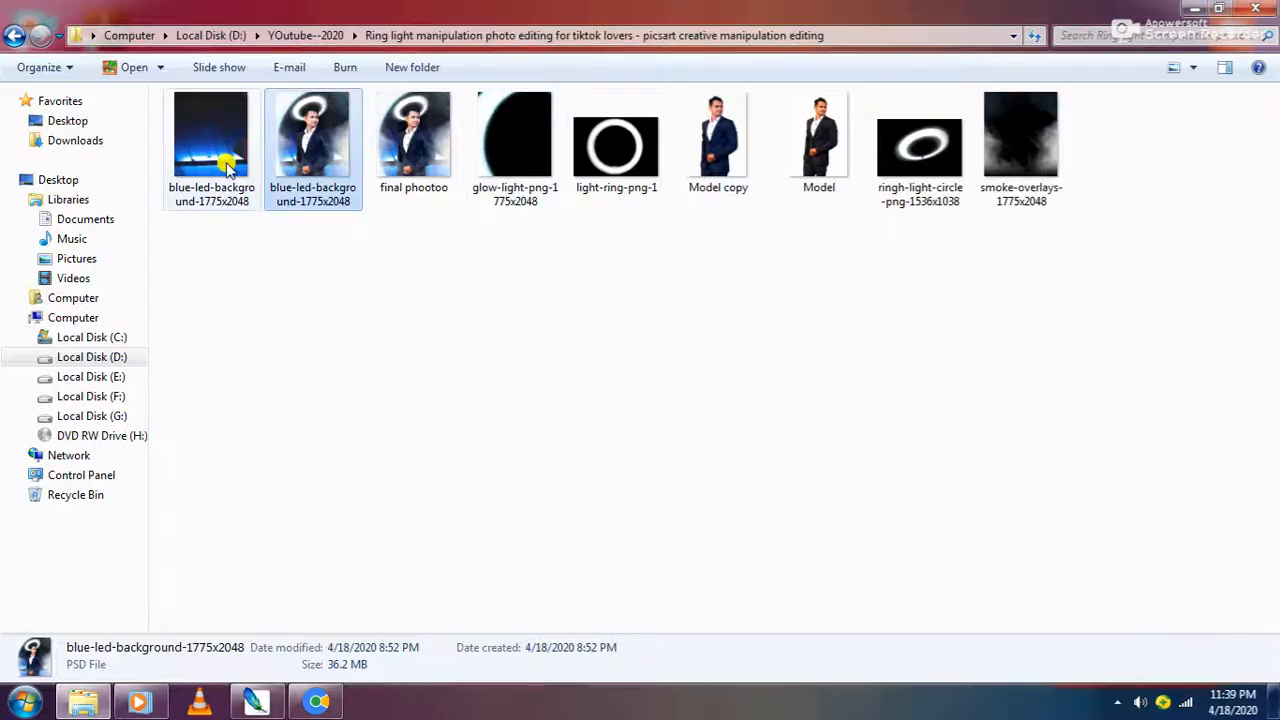
left_click_drag(228, 168, 515, 290)
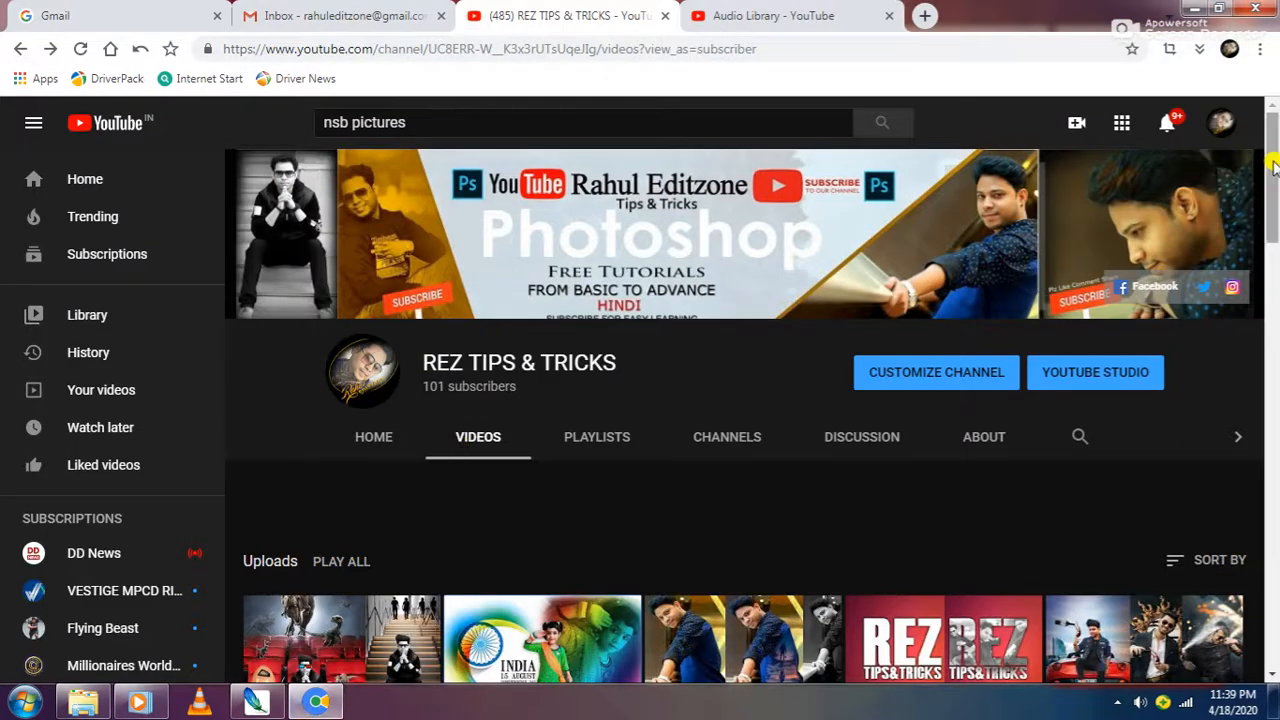
left_click_drag(1273, 165, 1272, 130)
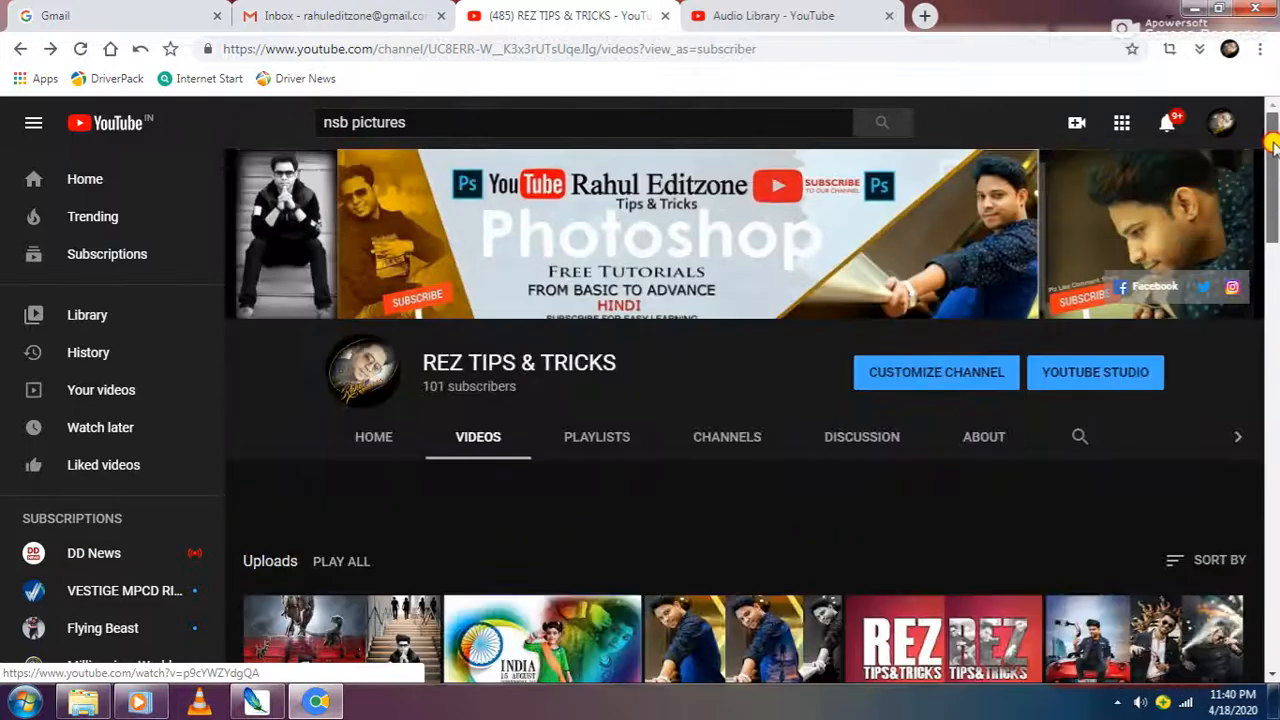
- Open the blue-led-background-1775x2048 JPG from the project folder in Photoshop and display it in full screen mode
left_click(83, 703)
left_click_drag(206, 165, 406, 580)
key("f")
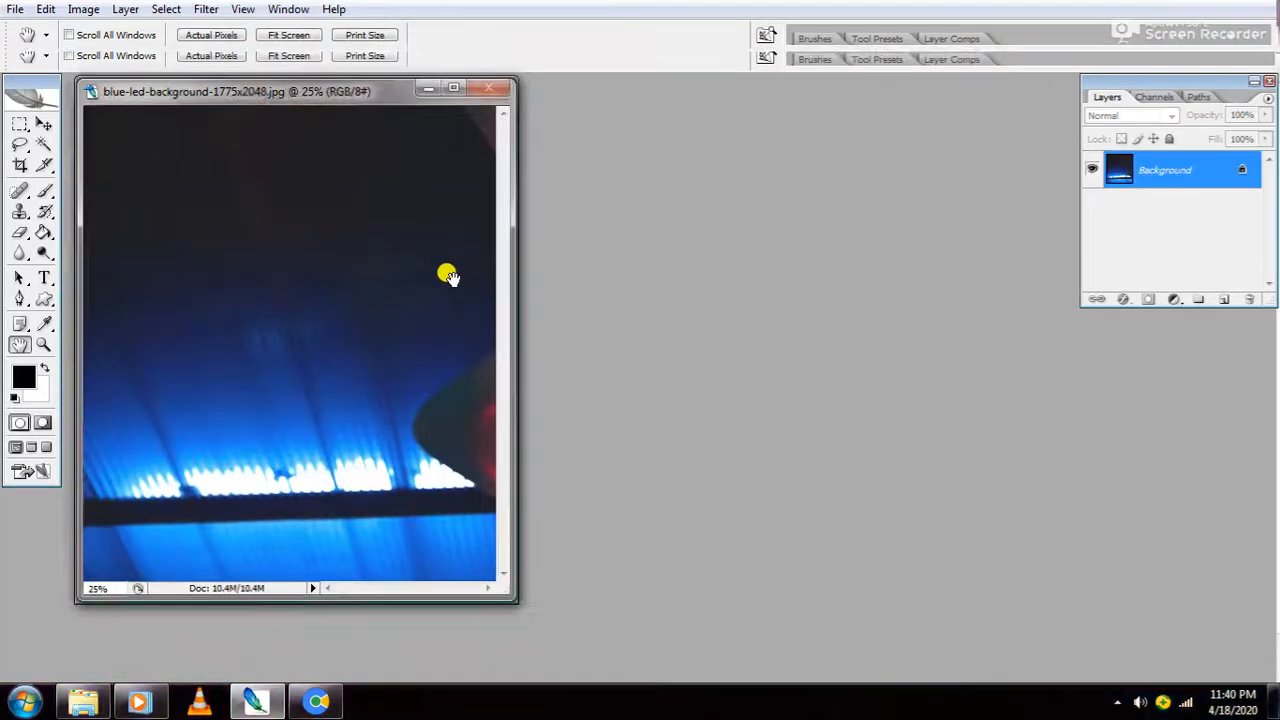
left_click_drag(660, 347, 643, 318)
- Open Model copy.png, copy the cut-out man onto the blue LED background, and position him slightly right of centre at the lower edge
left_click(83, 703)
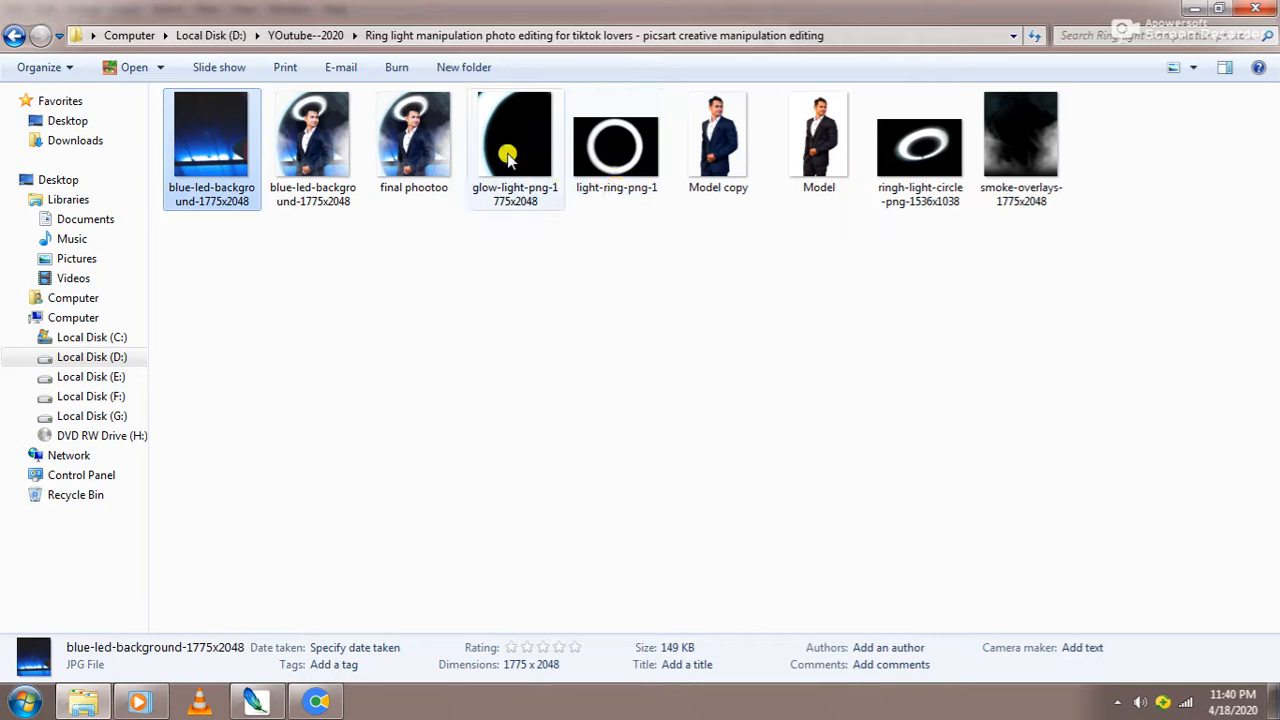
left_click_drag(725, 165, 467, 535)
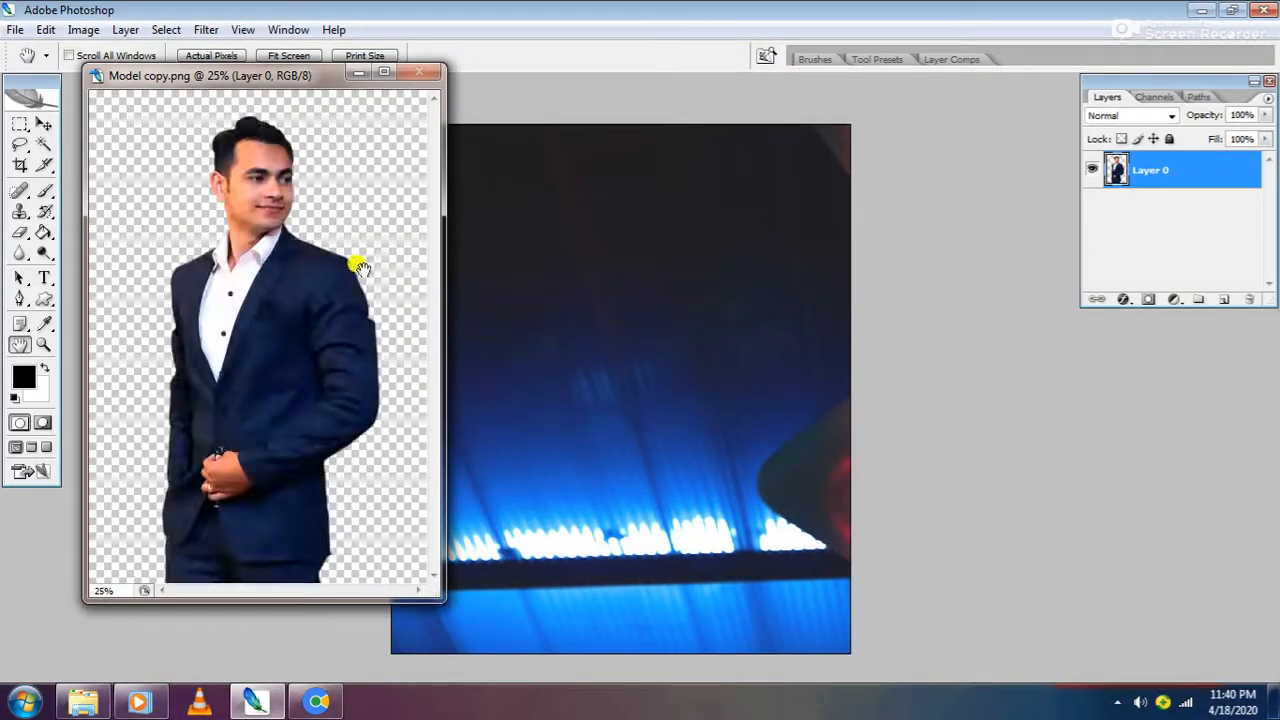
left_click(44, 124)
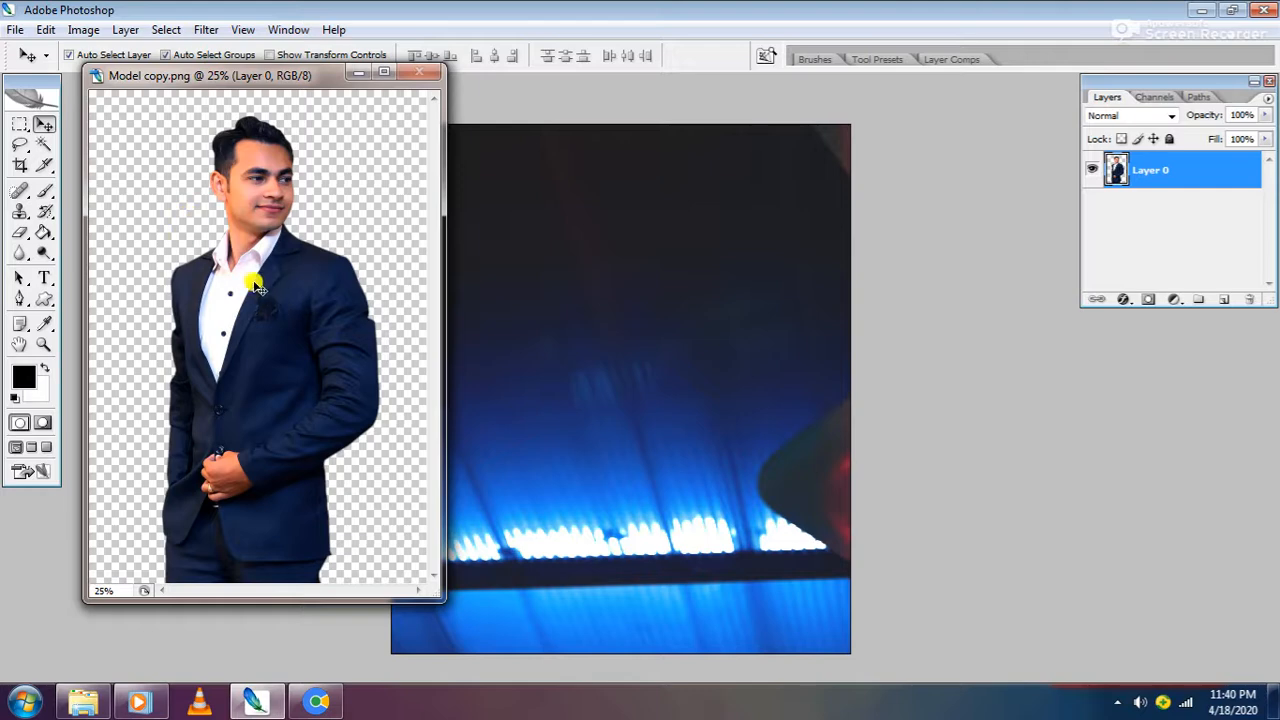
left_click_drag(320, 280, 615, 410)
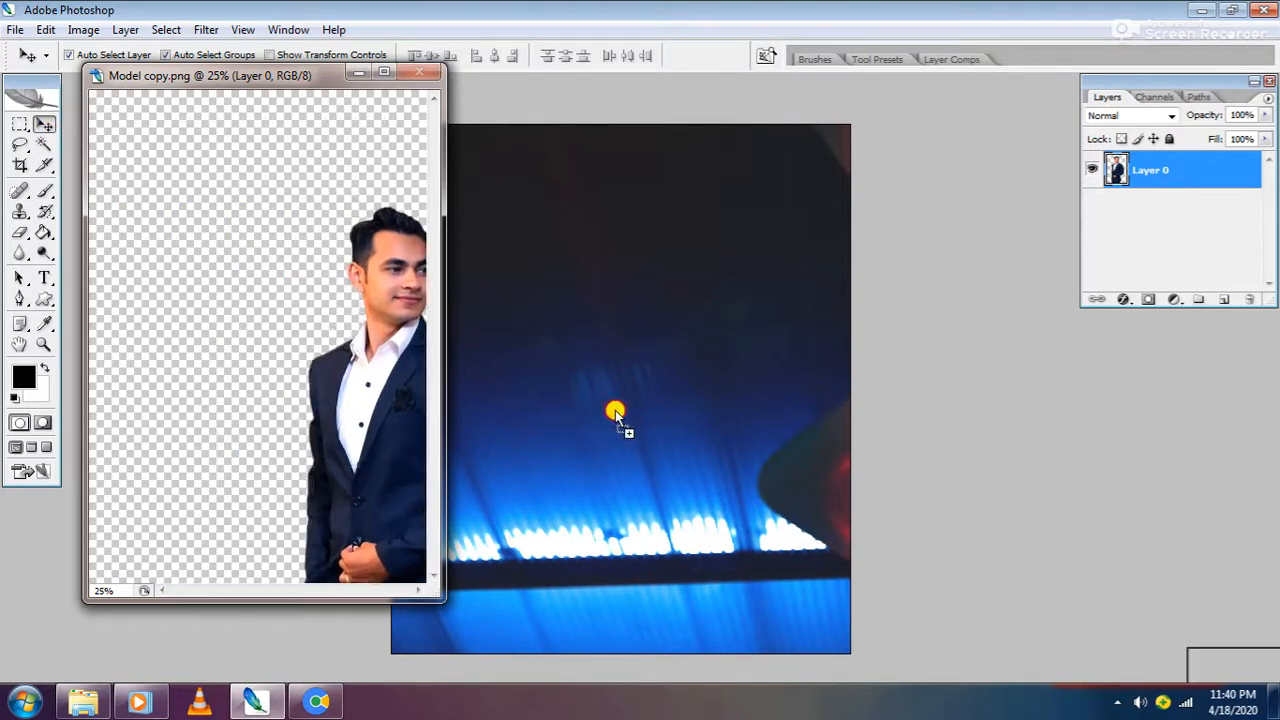
key("f")
key("ctrl+Tab")
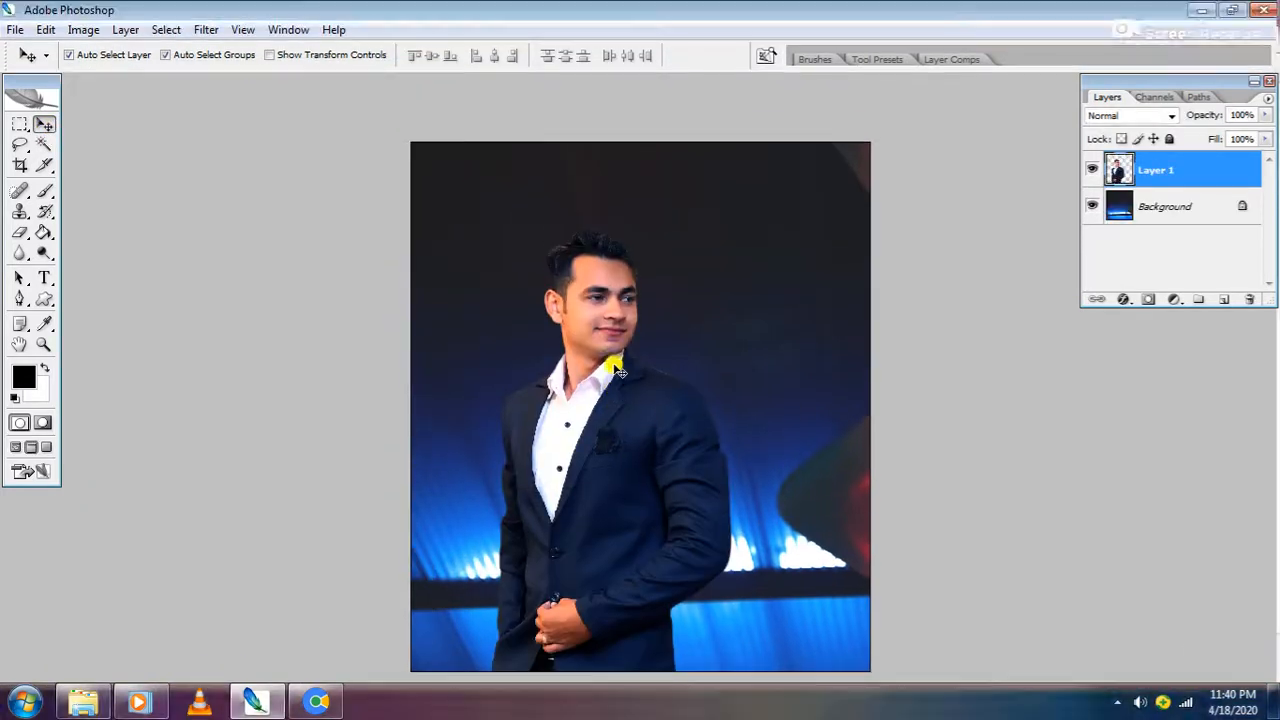
left_click(426, 78)
left_click_drag(622, 403, 657, 436)
- Paste the ringh-light-circle image into the composition as a new layer and move it up over the man's head
left_click(83, 702)
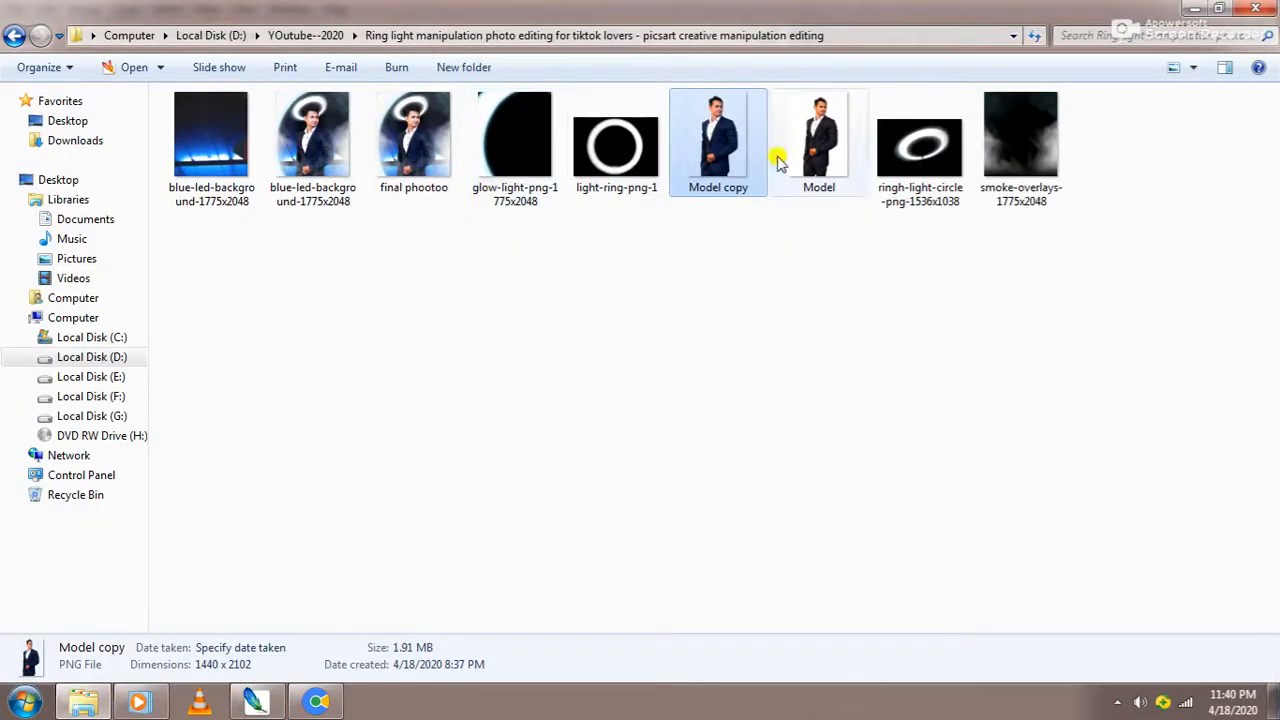
left_click_drag(920, 150, 583, 480)
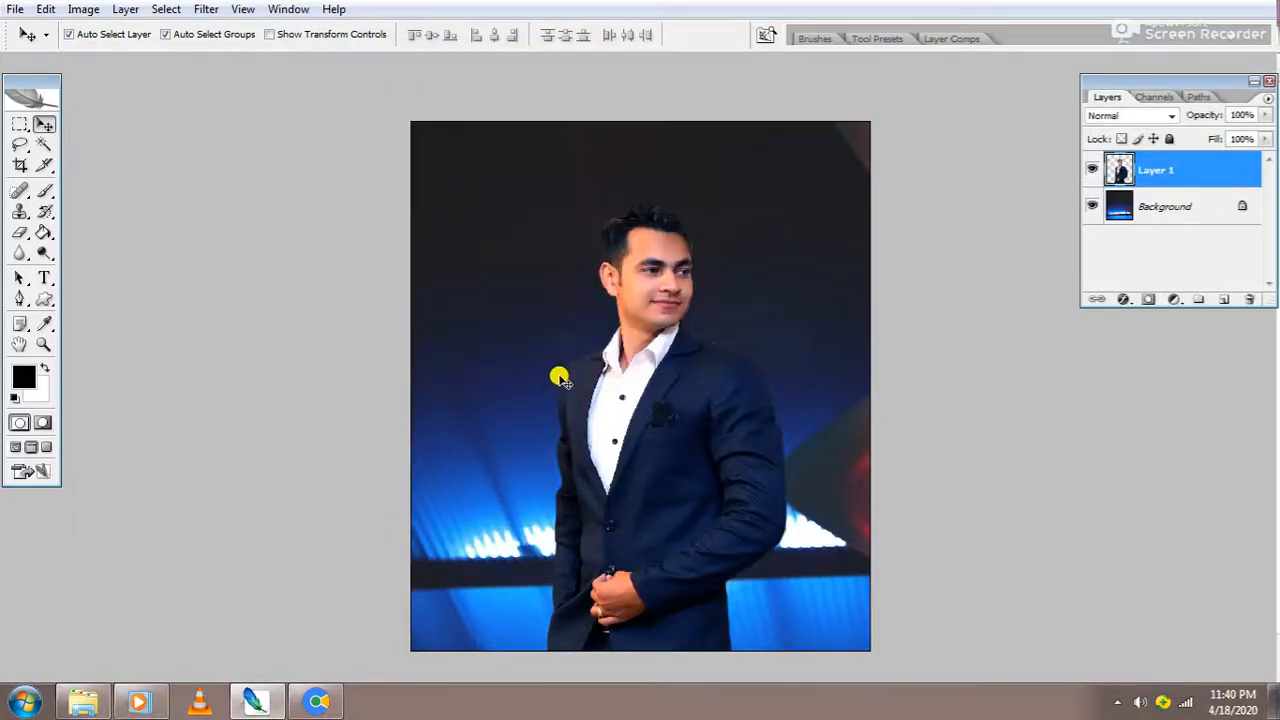
key("ctrl+v")
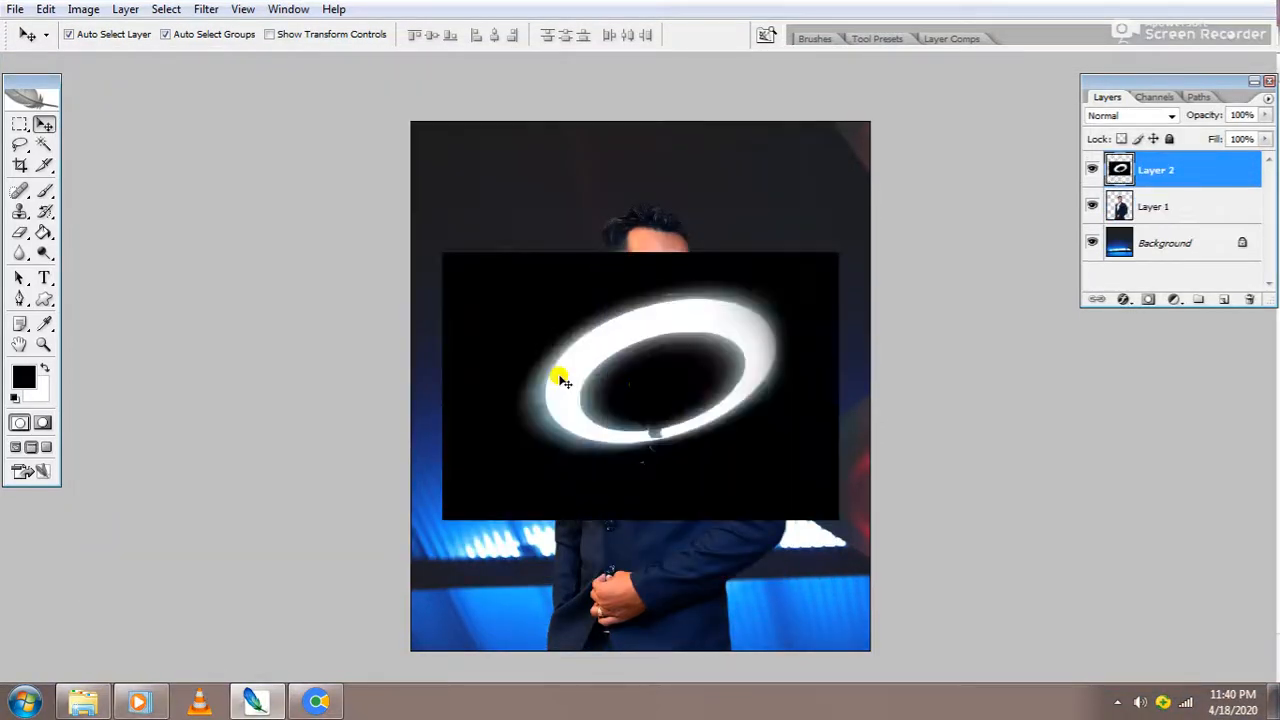
key("ctrl+t")
left_click_drag(743, 414, 750, 273)
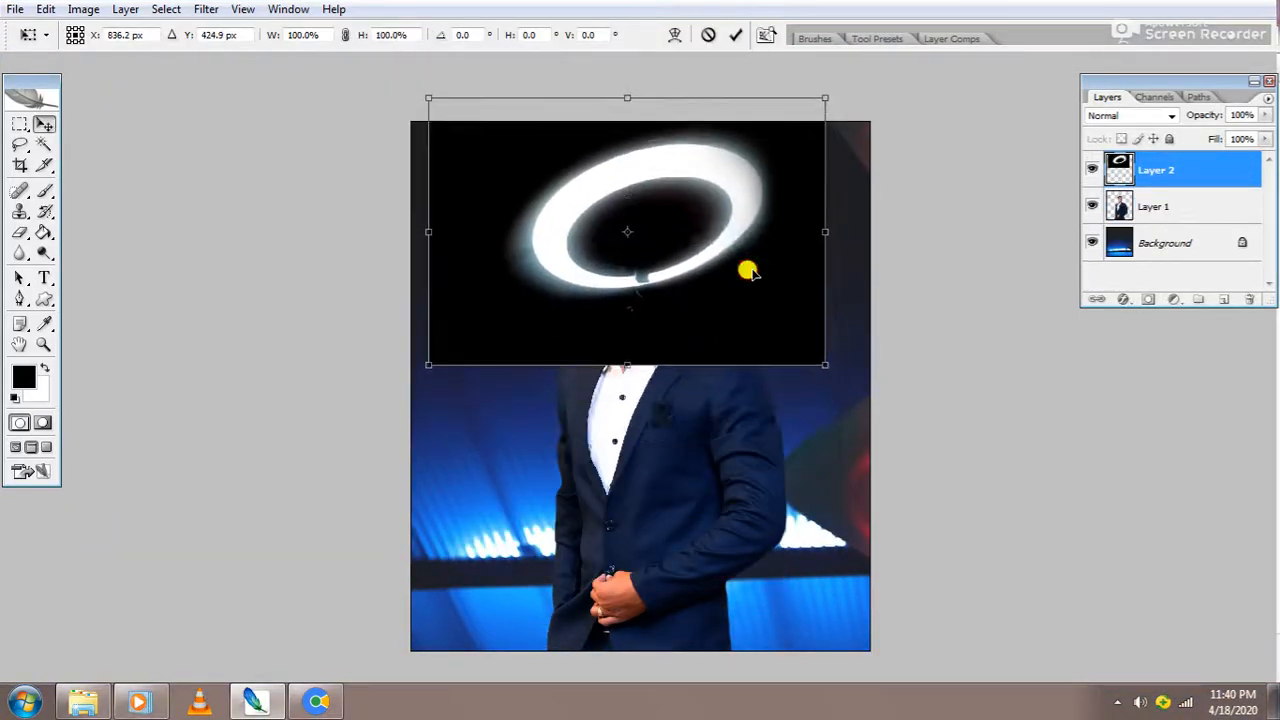
key("Return")
- Set the ring light layer's blend mode to Screen, enlarge it slightly, and place the ring around the man's head
left_click(1110, 115)
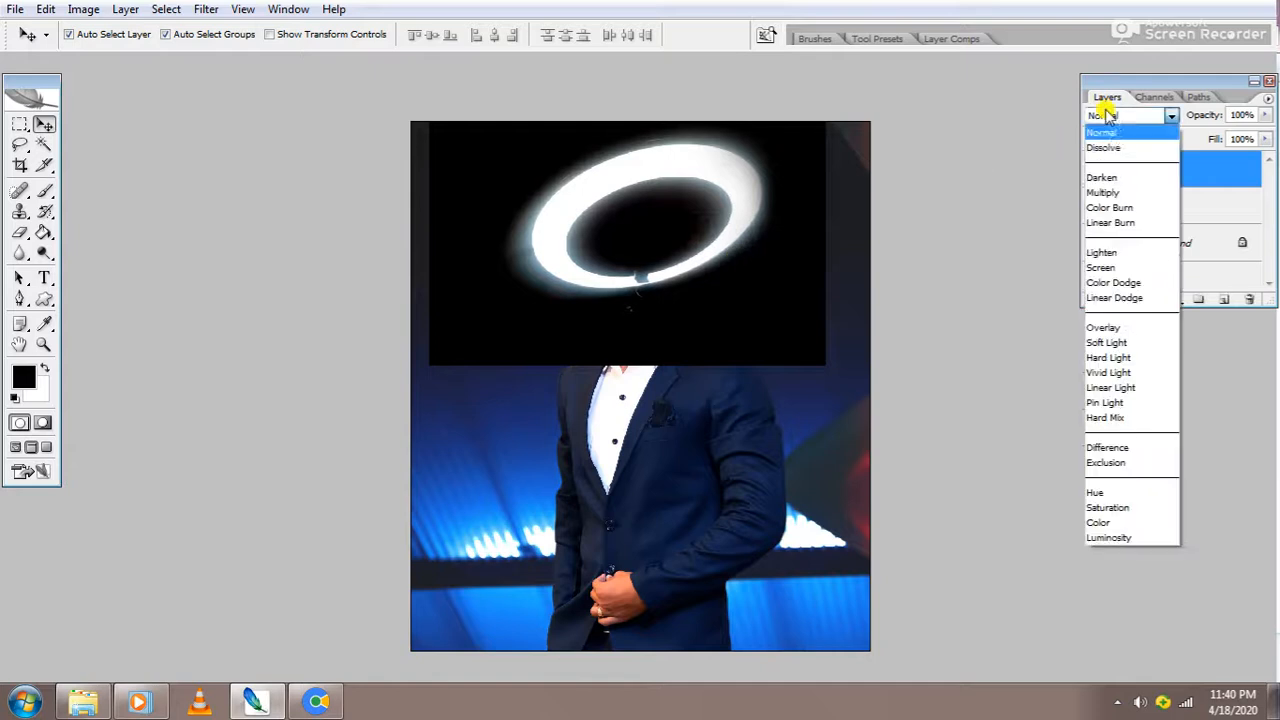
left_click(1108, 268)
mouse_move(726, 240)
left_mouse_down()
mouse_move(720, 229)
mouse_move(709, 240)
mouse_move(711, 222)
left_mouse_up()
key("ctrl+t")
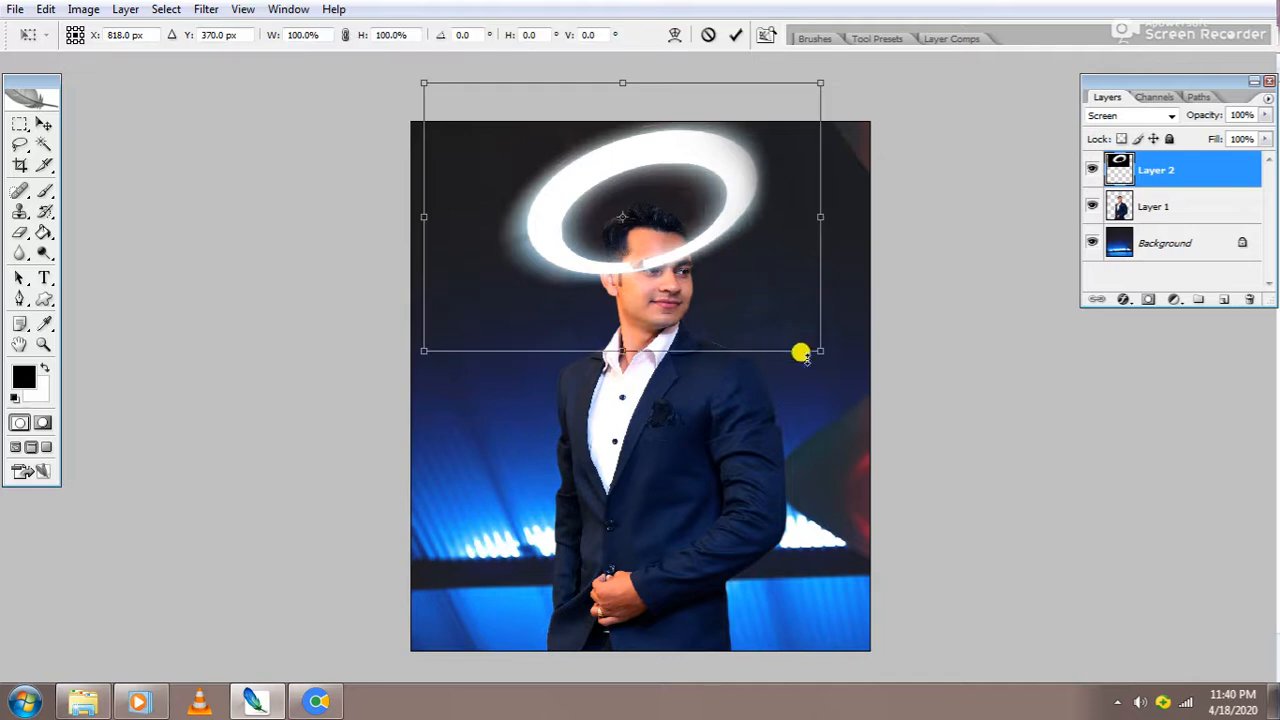
left_click_drag(812, 345, 820, 349)
key("Return")
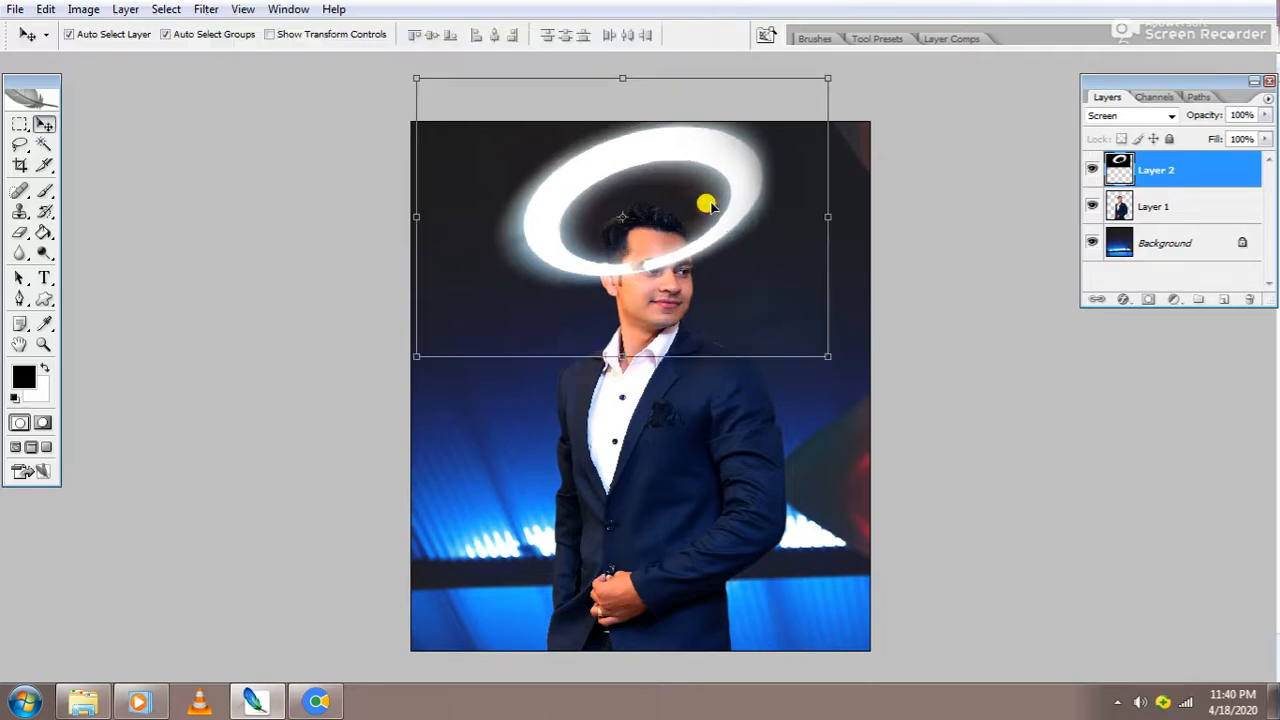
left_click_drag(720, 208, 721, 218)
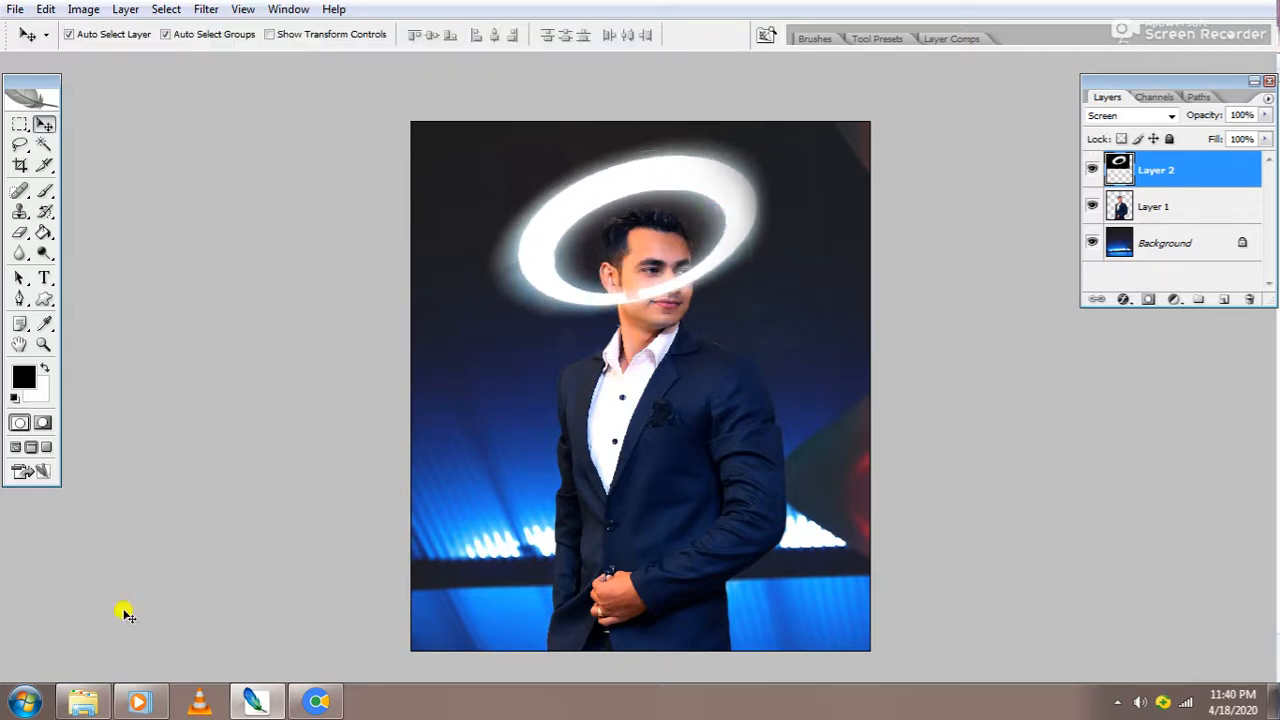
- Shift the ring light slightly upward and move its layer behind the man's layer
left_click(83, 702)
left_click(83, 702)
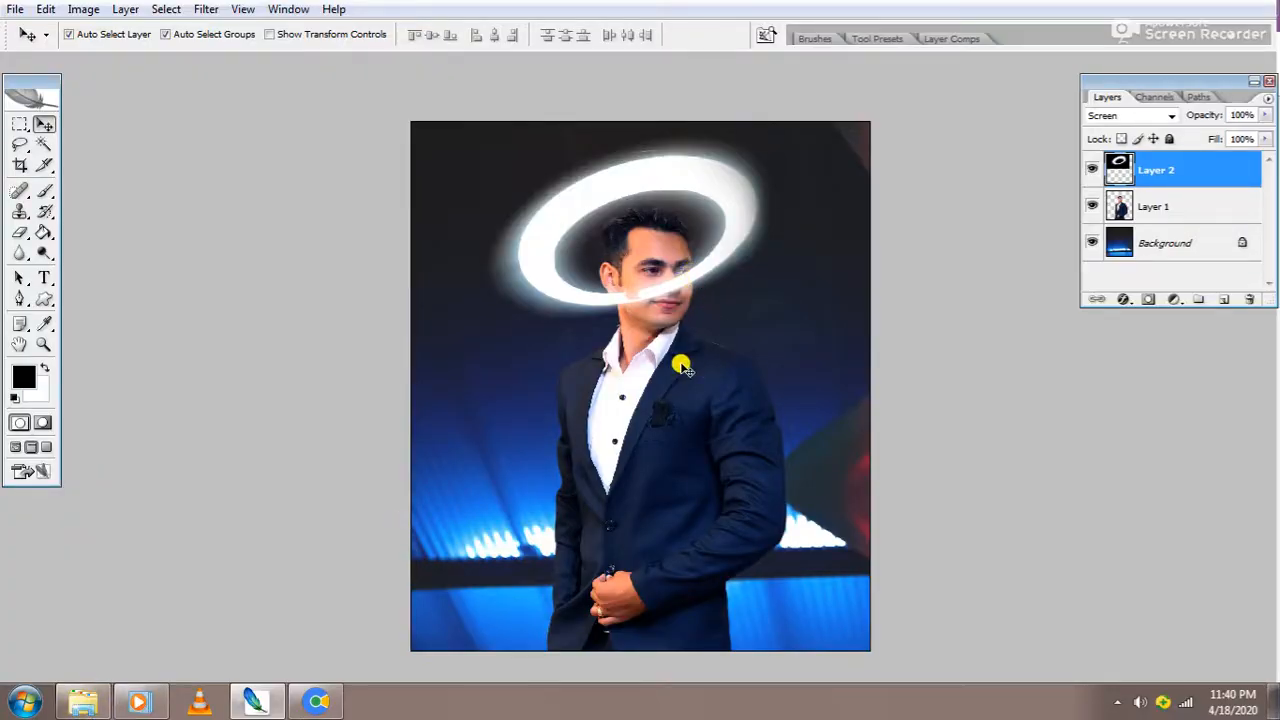
left_click_drag(738, 199, 730, 186)
key("ctrl+bracketleft")
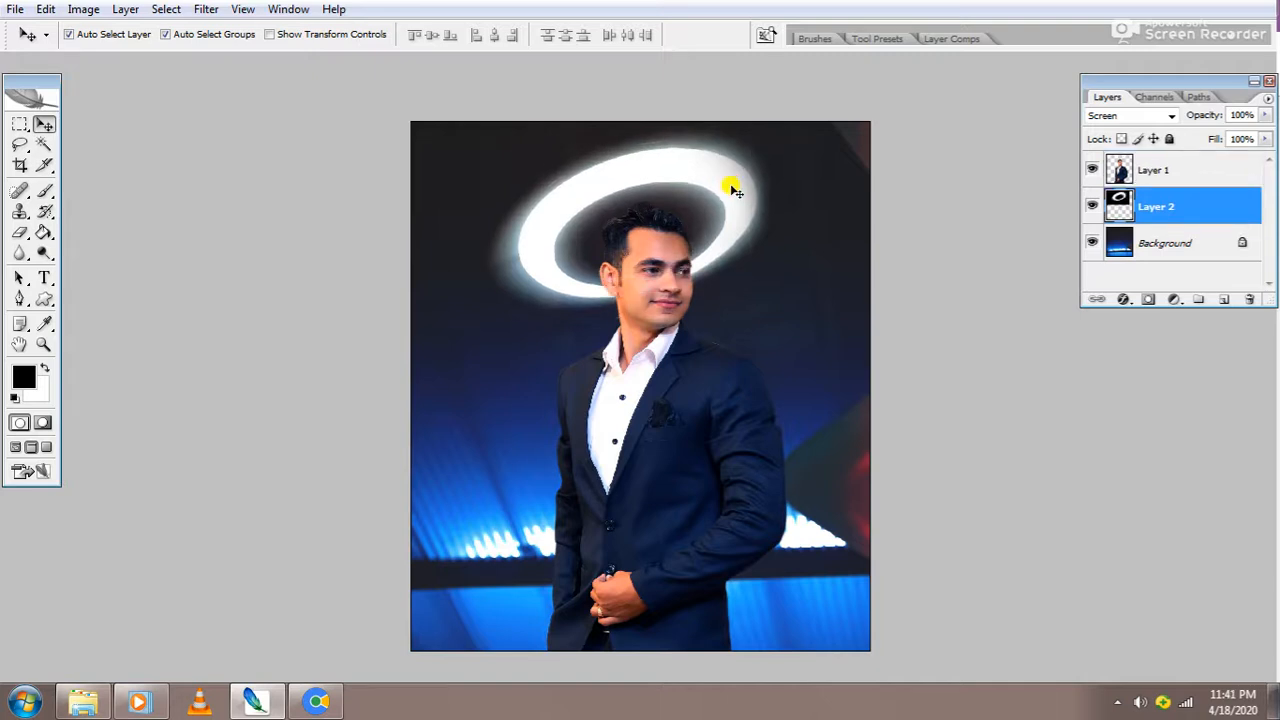
mouse_move(733, 189)
left_mouse_down()
mouse_move(724, 181)
mouse_move(733, 189)
left_mouse_up()
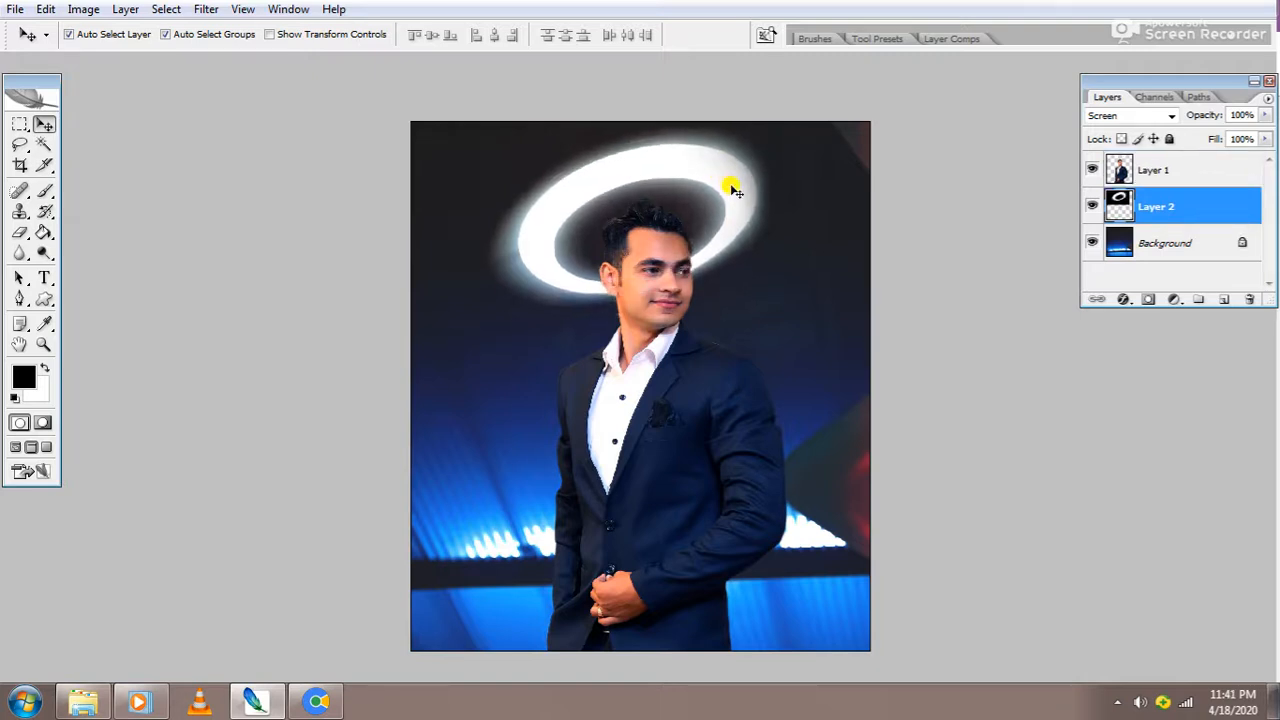
- Copy the whole glow-light-png-1775x2048 image and paste it into the composition as a full-canvas layer behind the man
mouse_move(85, 700)
left_click(343, 540)
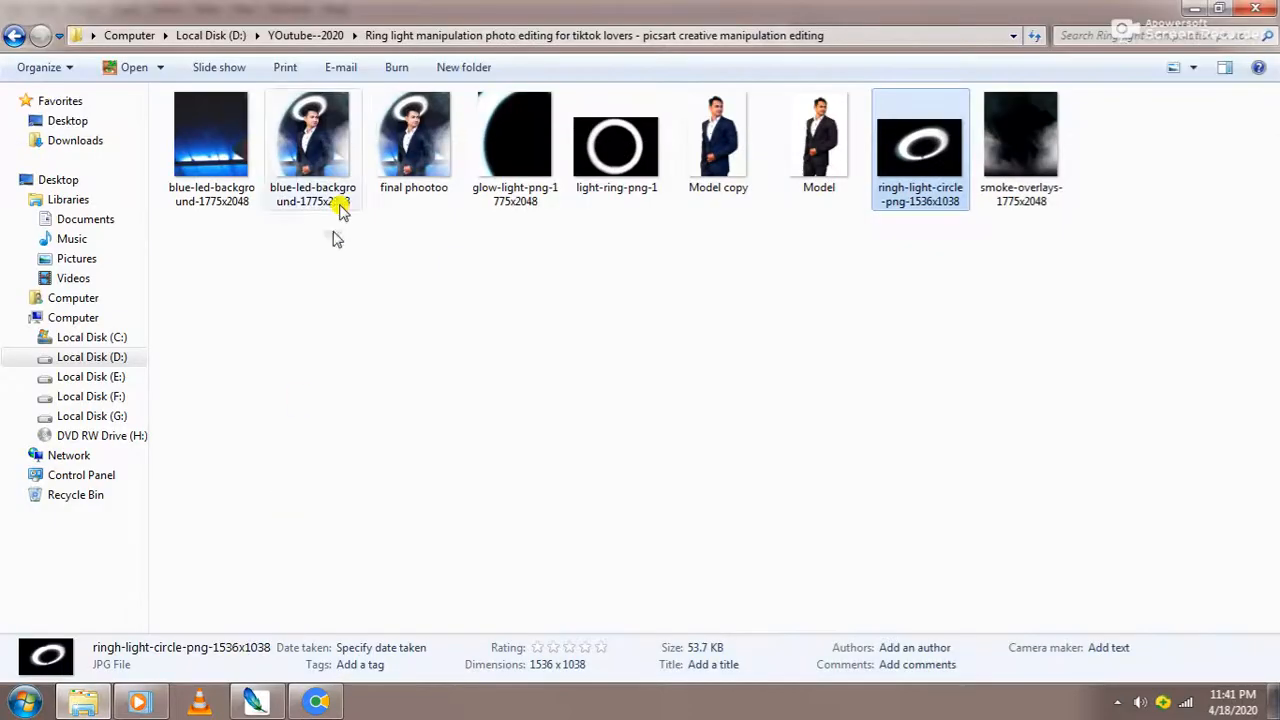
left_click_drag(531, 157, 530, 497)
key("ctrl+a")
key("ctrl+c")
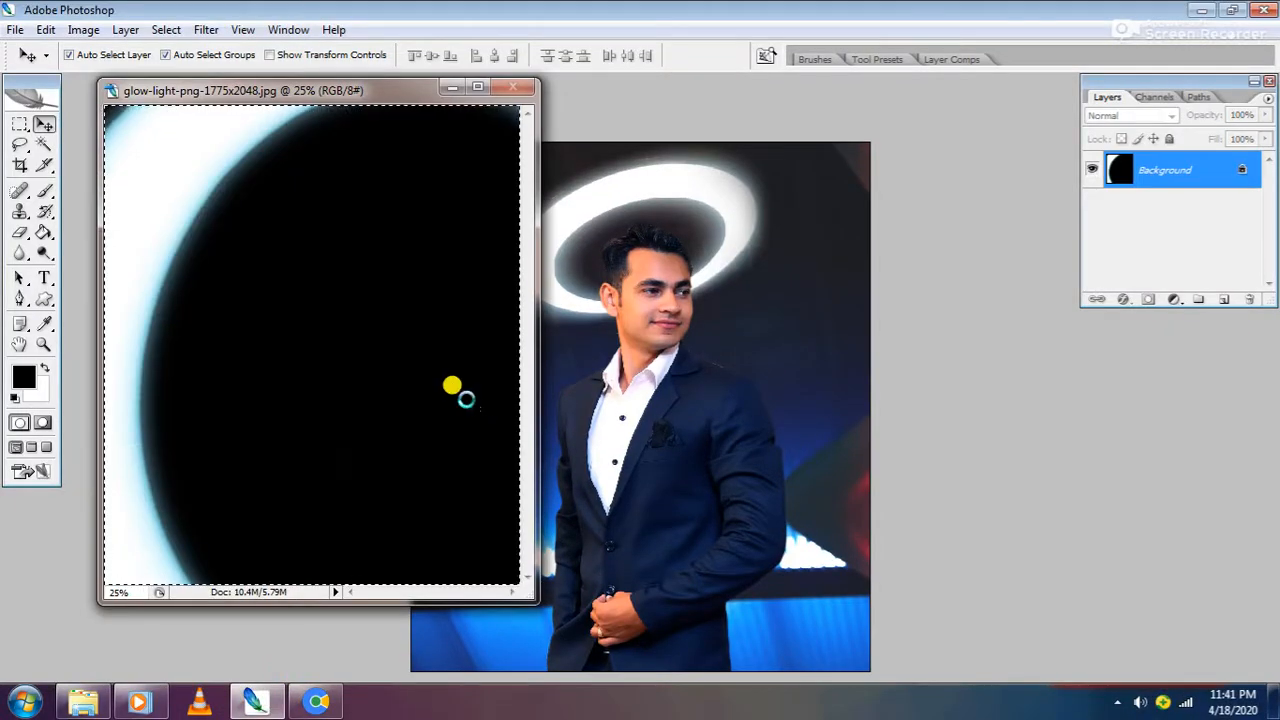
key("ctrl+w")
key("ctrl+v")
key("ctrl+t")
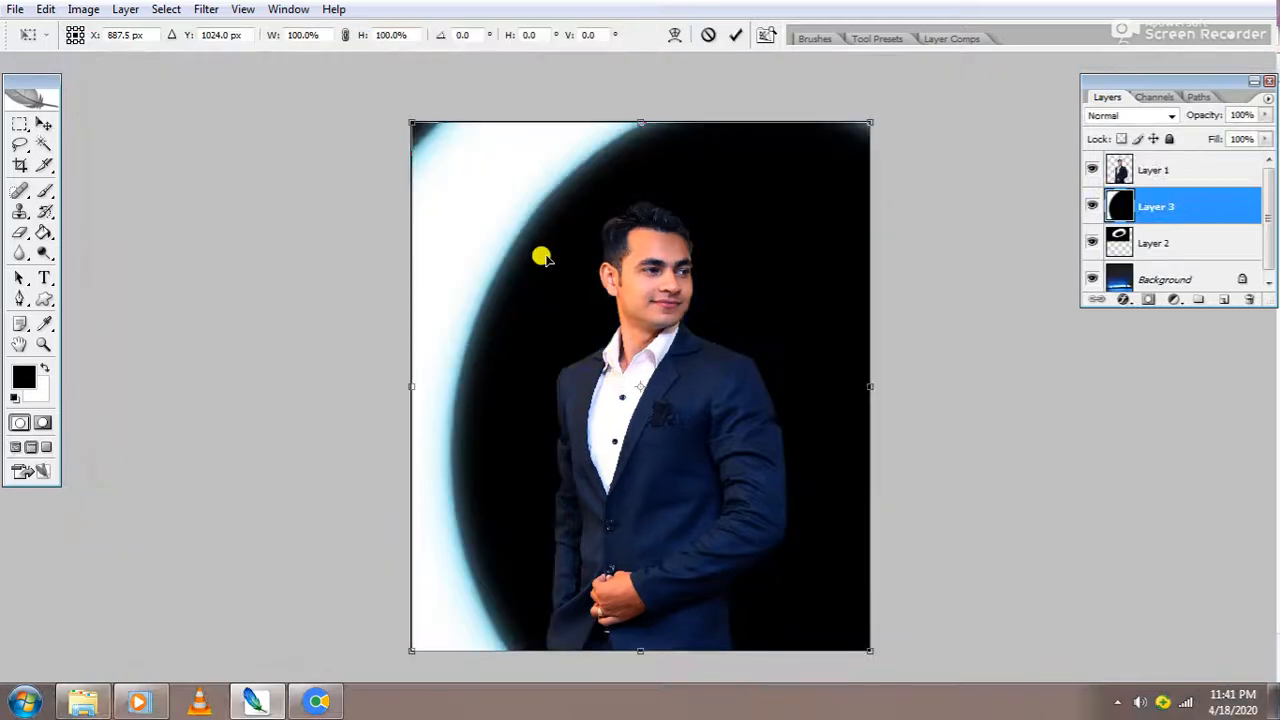
key("Return")
- Set the glow layer's blend mode to Screen and move it below the ring light layer
left_click(1100, 115)
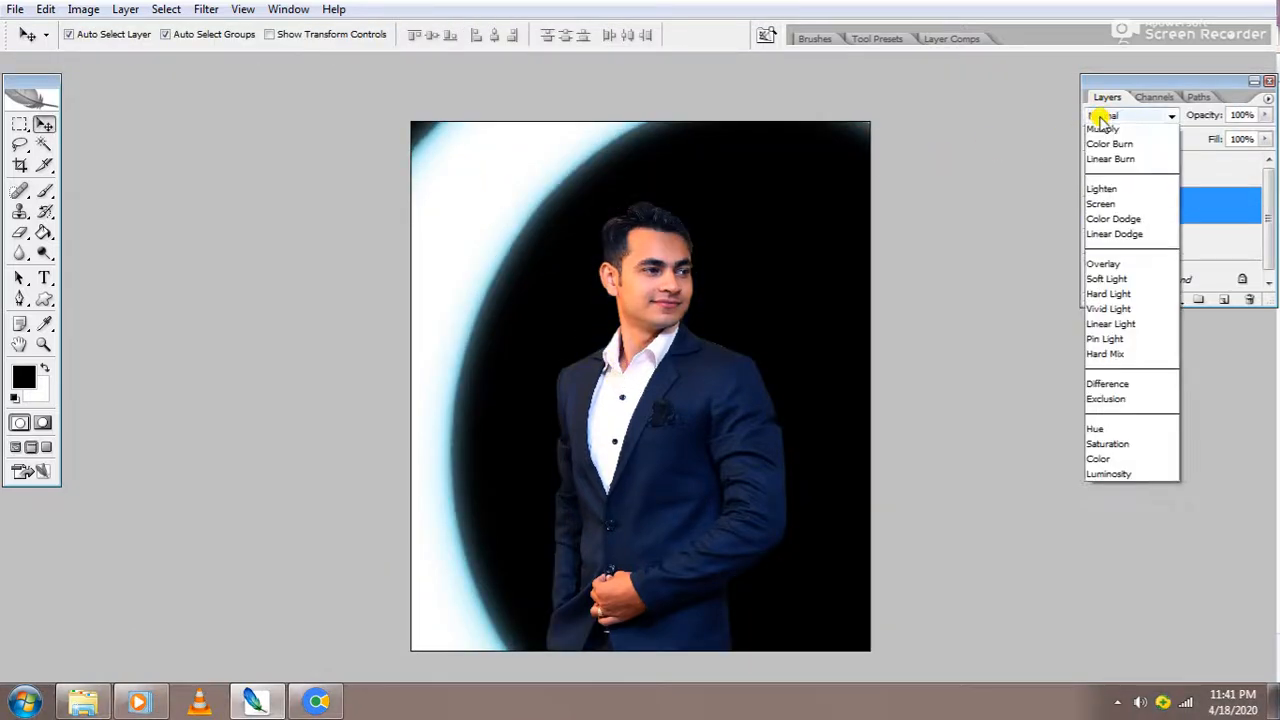
left_click(1092, 267)
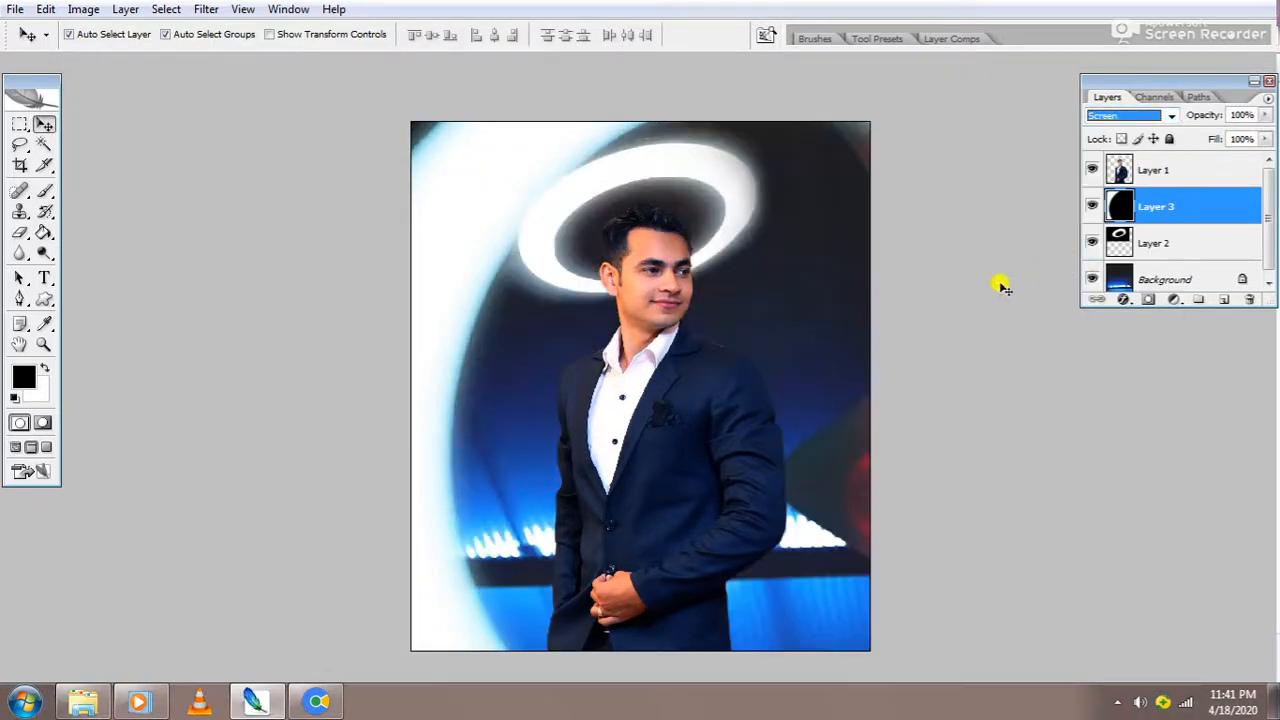
key("ctrl+bracketleft")
- Try other blend modes such as Lighten on the glow layer and return it to Screen
key("Up")
key("Up")
key("Up")
key("Up")
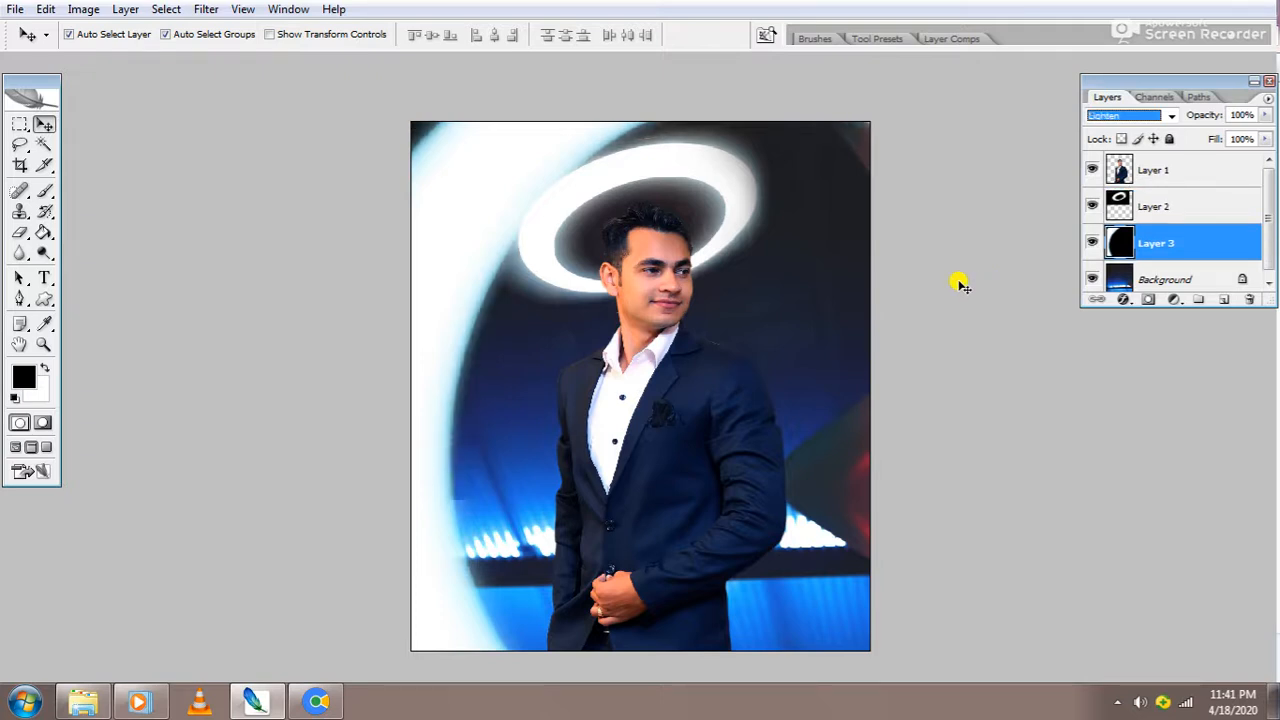
key("Down")
key("Down")
key("Down")
key("Down")
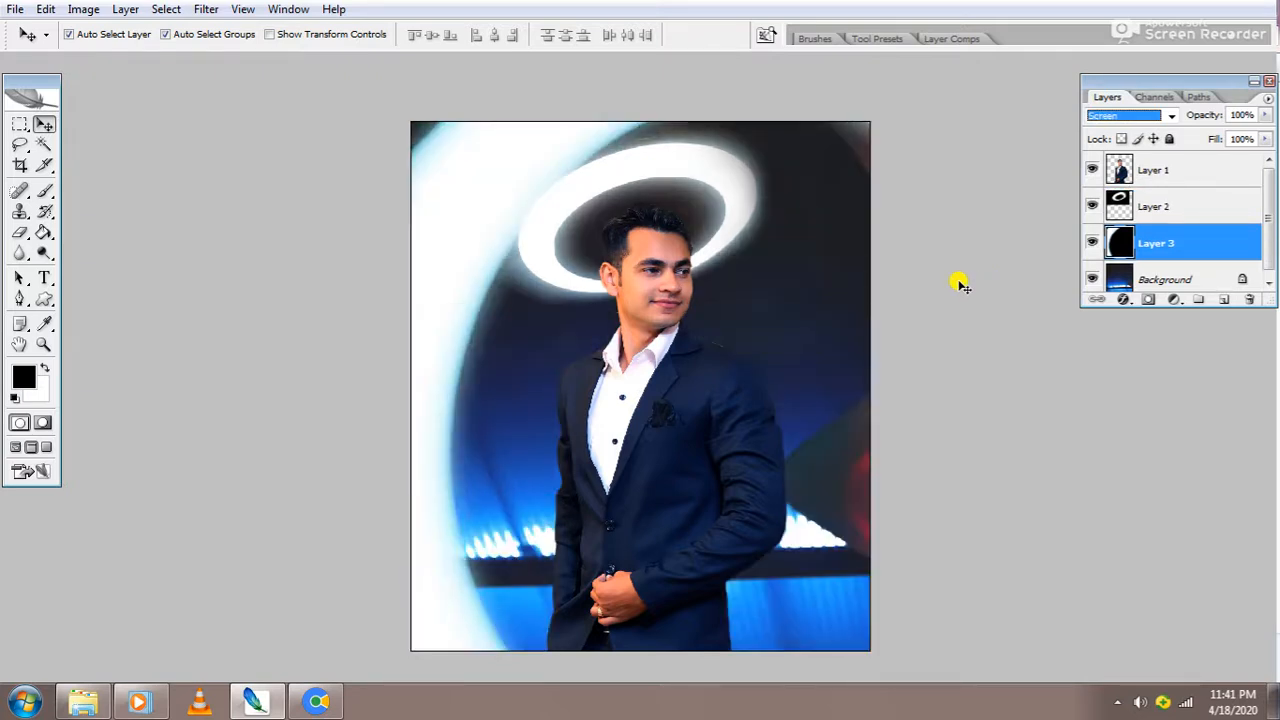
right_click(428, 360)
left_click(455, 373)
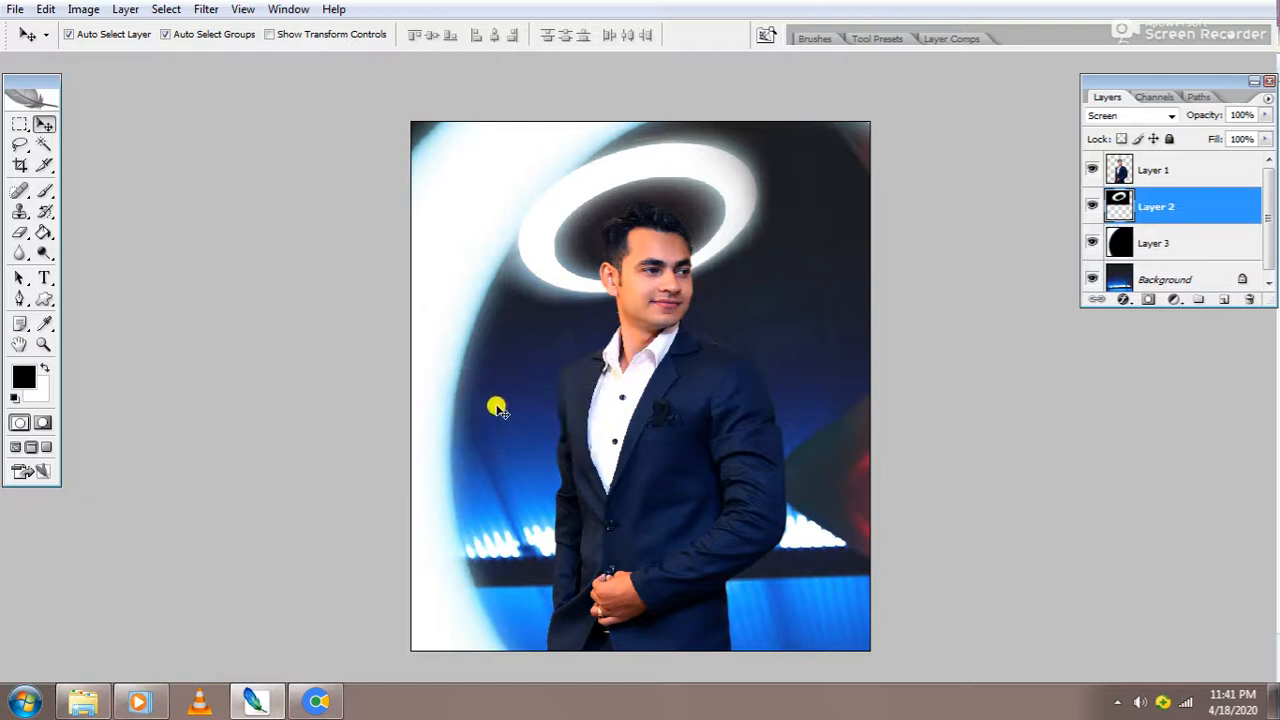
key("Left")
key("Left")
key("Left")
key("Left")
key("Left")
key("Right")
key("Right")
key("Right")
key("Right")
key("Right")
- Select the glow layer and nudge it about 80 px to the left
left_click(1160, 245)
key("Left")
key("Left")
key("Left")
key("Left")
key("Left")
key("Left")
key("Left")
key("Left")
key("Left")
key("Left")
key("Left")
key("Left")
key("Left")
key("Left")
key("Left")
key("Left")
key("Left")
key("Left")
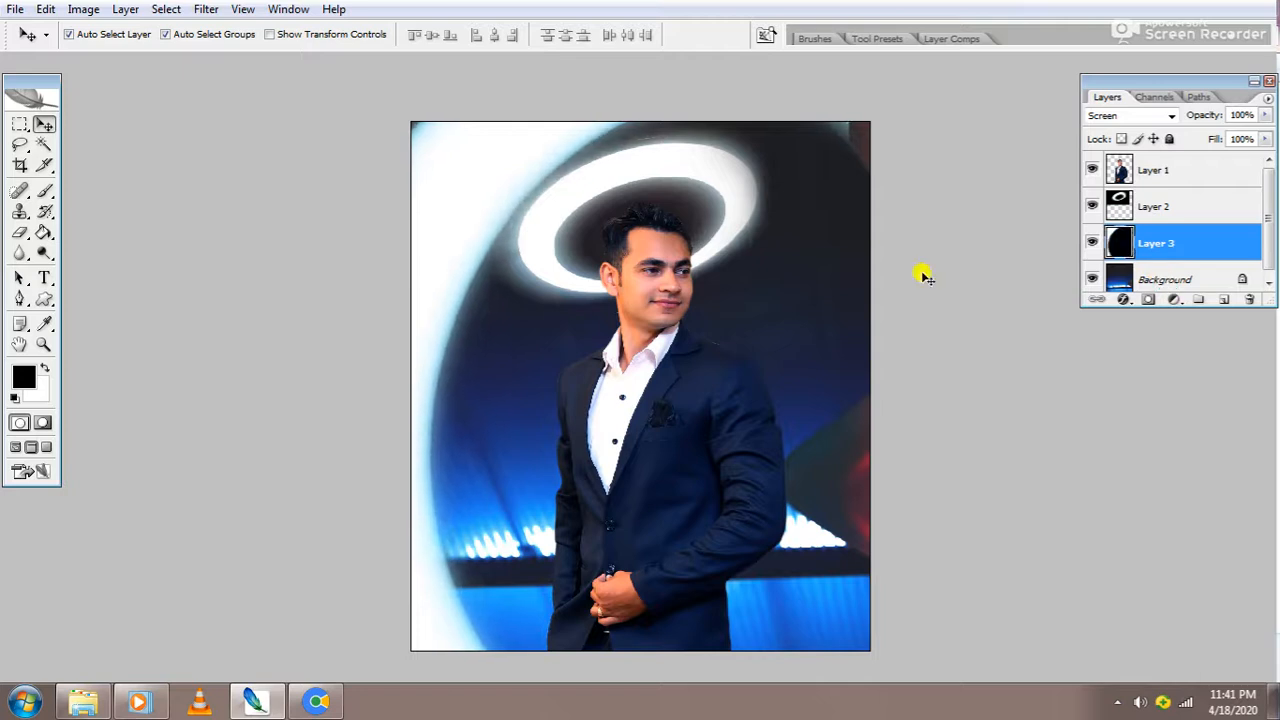
- Scale the glow layer up proportionally to about 107.4% around its centre
key("ctrl+t")
left_click_drag(393, 121, 360, 103)
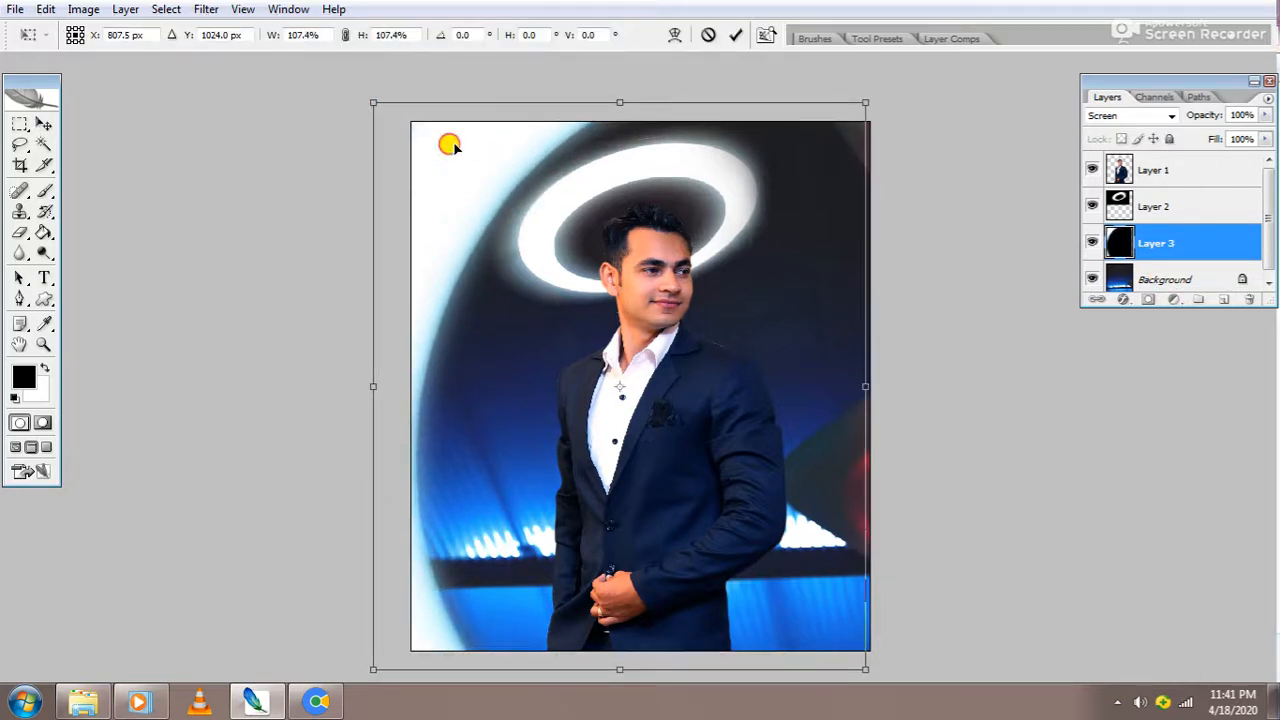
key("Return")
- Add the smoke-overlays-1775x2048 image as a layer above the glow layer and set its blend mode to Screen
left_click(82, 703)
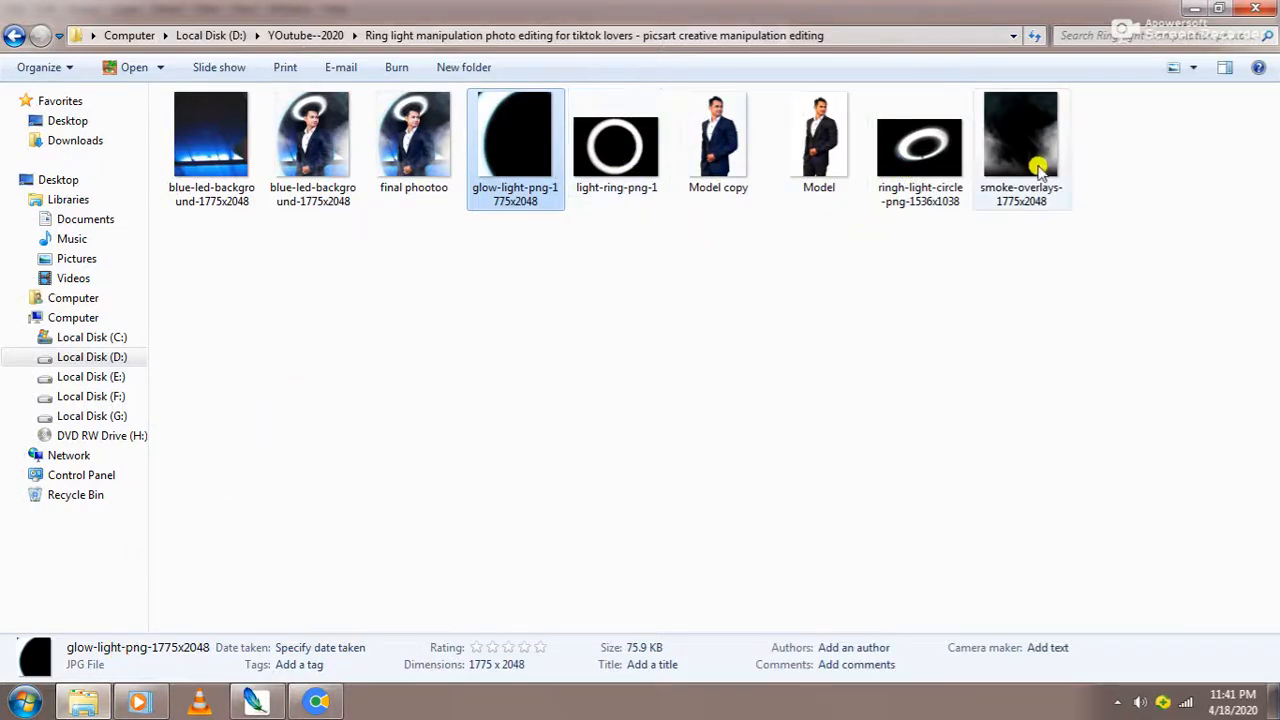
left_click_drag(1030, 150, 660, 520)
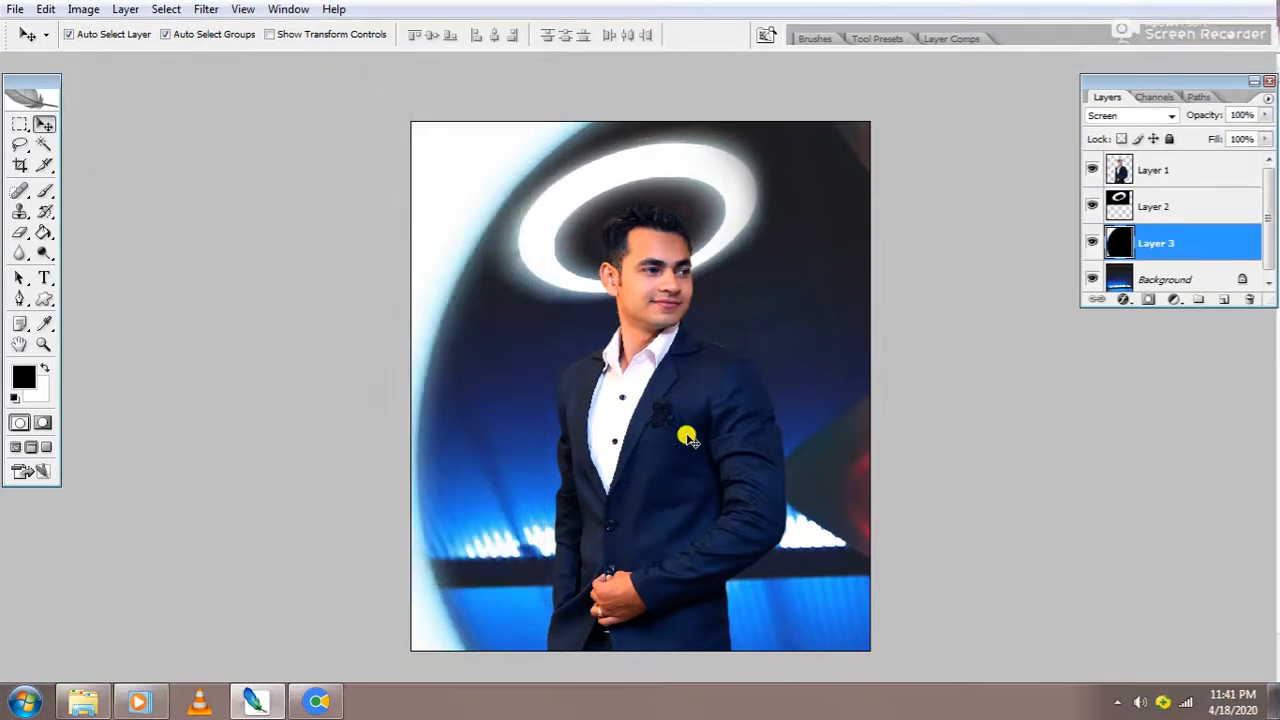
left_click(1100, 116)
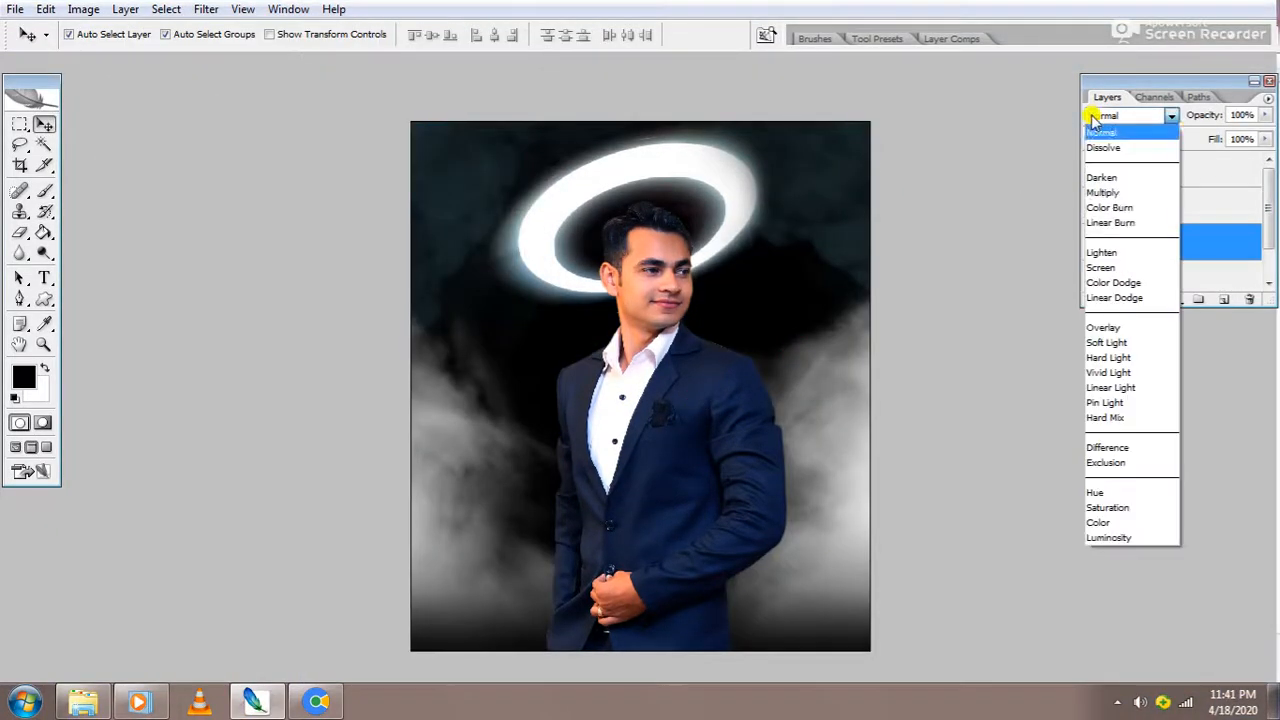
left_click(1104, 267)
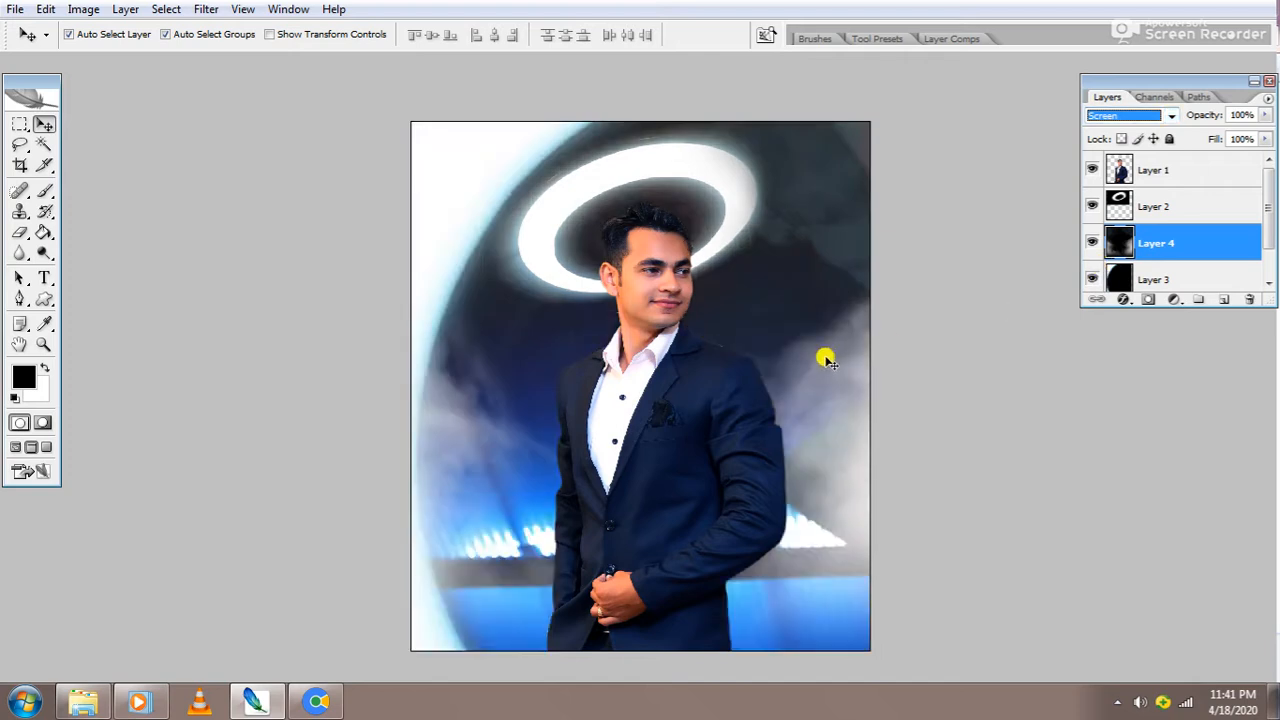
- Bring the smoke layer to the top of the layer stack and add a transformed duplicate of it over the image
key("ctrl+shift+bracketright")
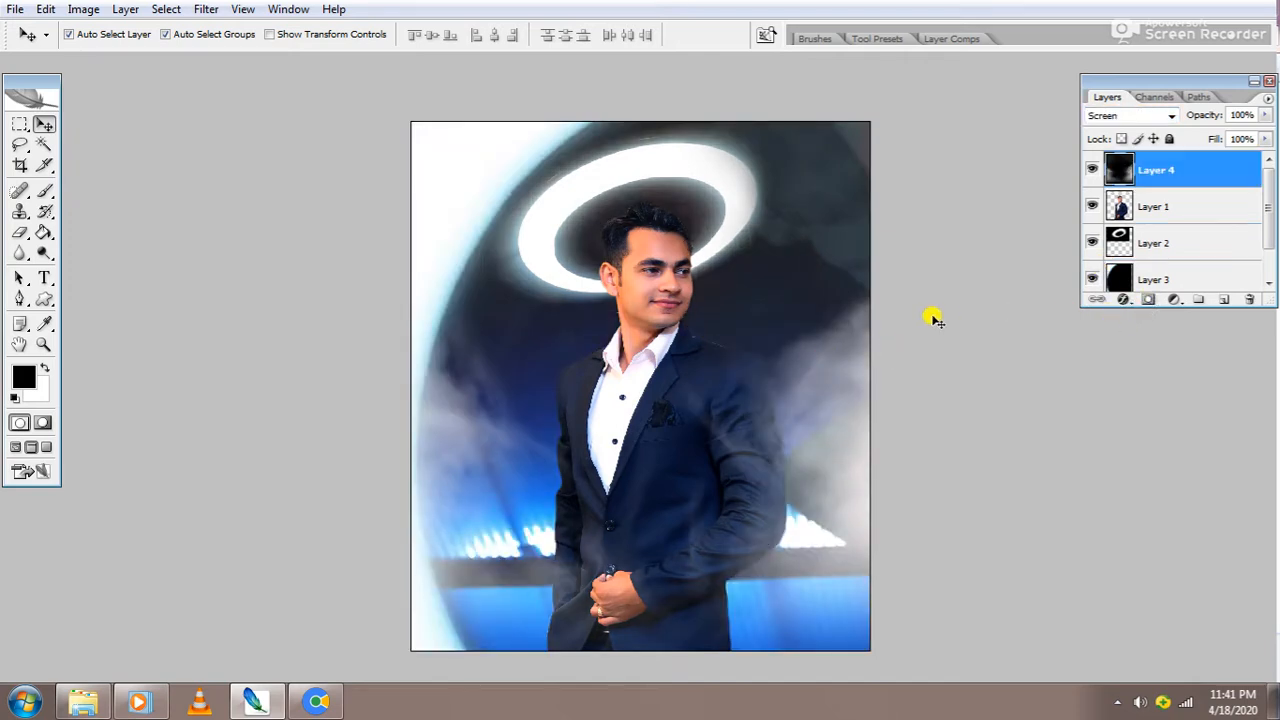
key("ctrl+j")
key("ctrl+t")
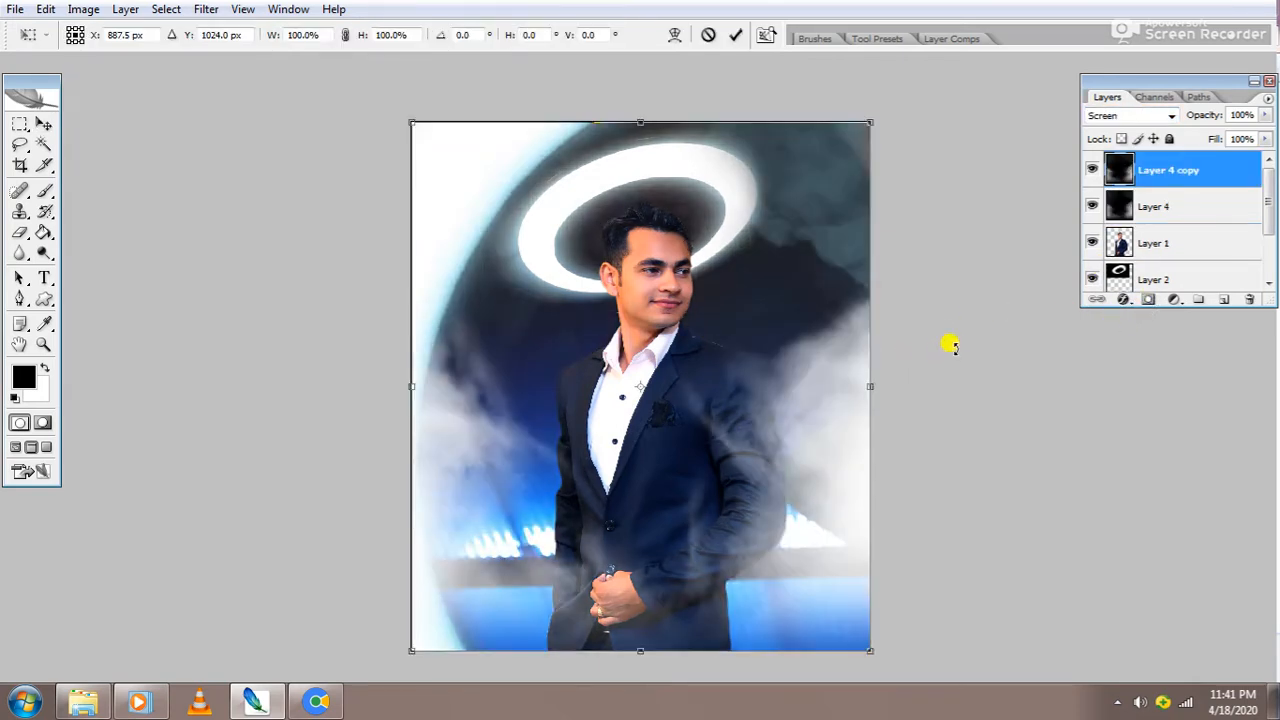
left_click_drag(949, 346, 951, 280)
left_click_drag(916, 594, 947, 667)
key("Return")
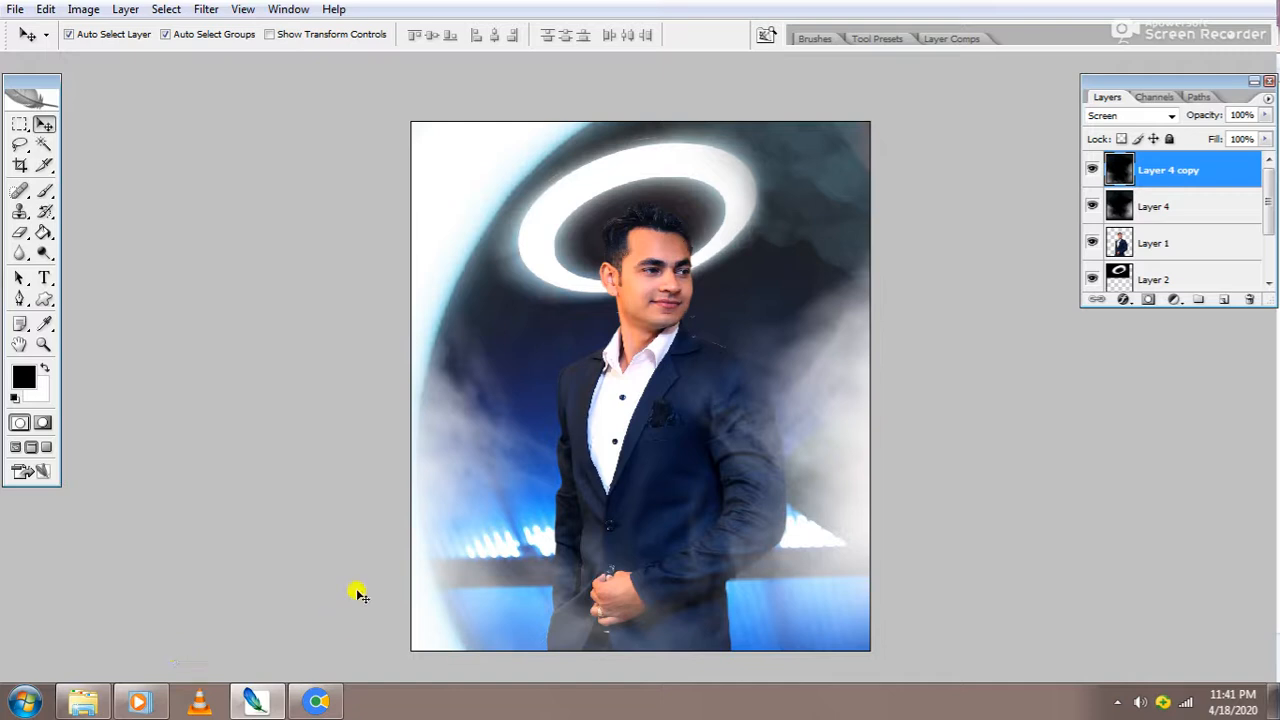
mouse_move(140, 697)
mouse_move(87, 697)
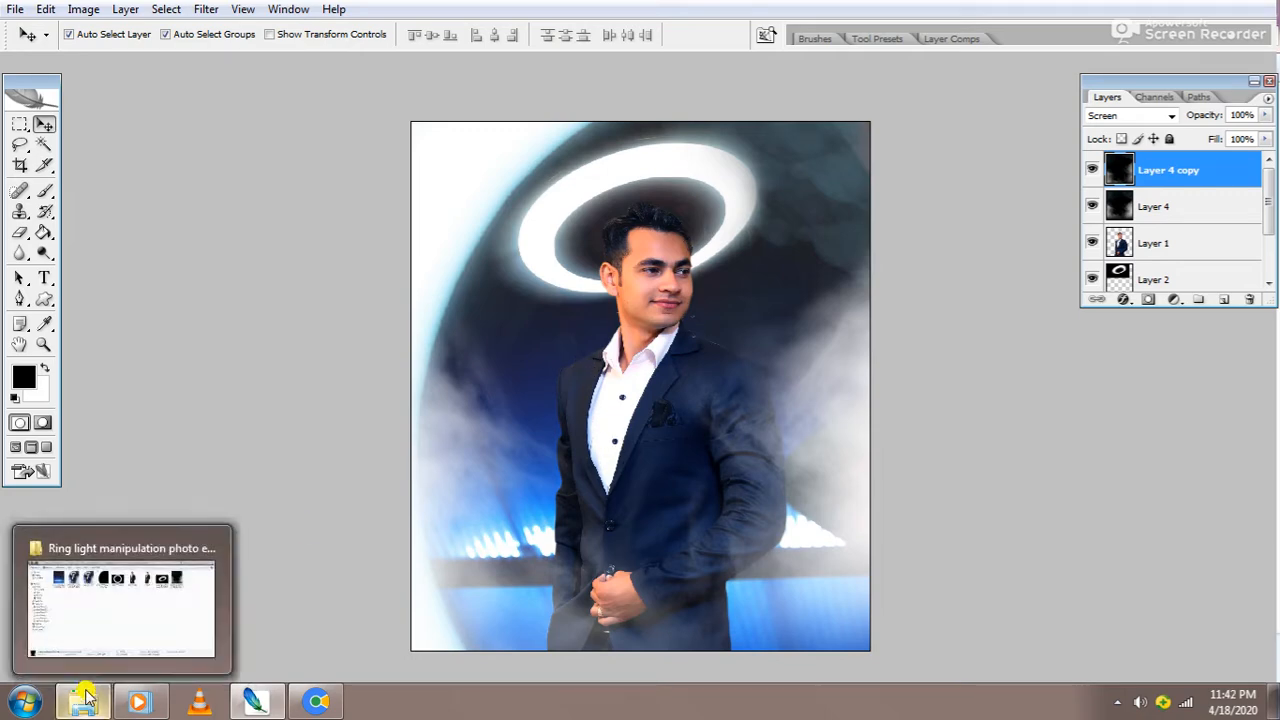
left_click(109, 600)
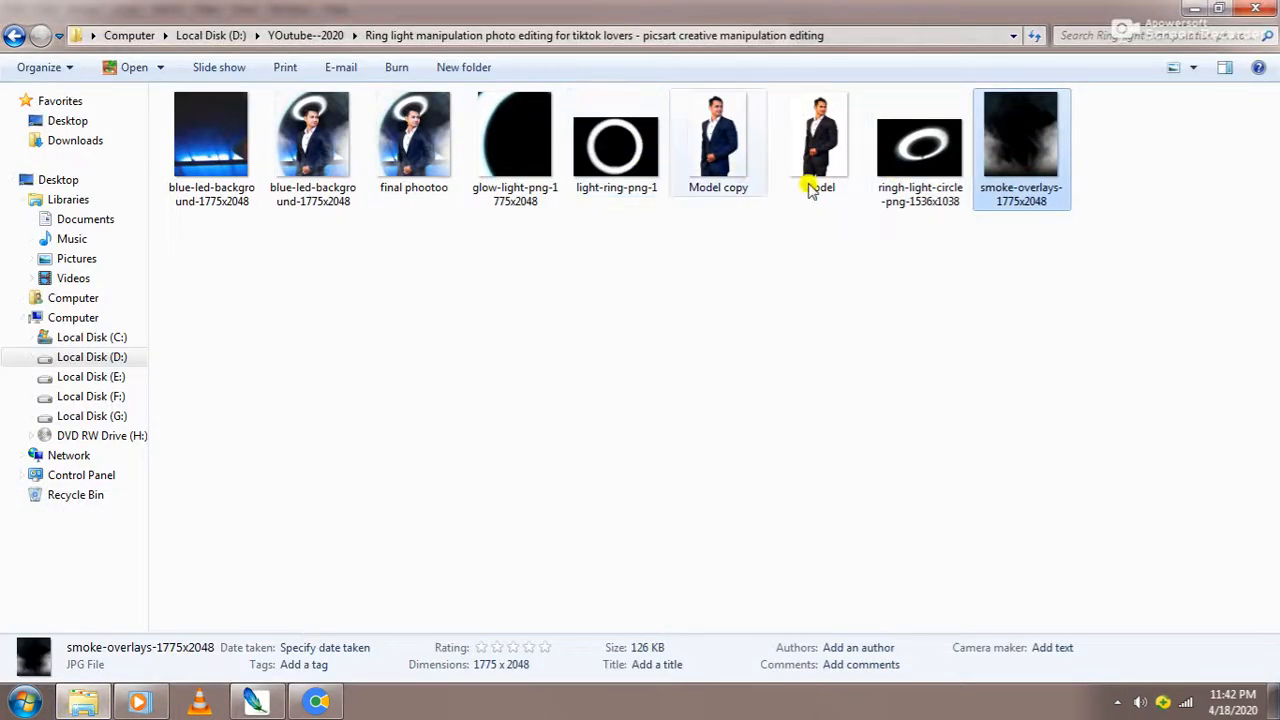
left_click(256, 700)
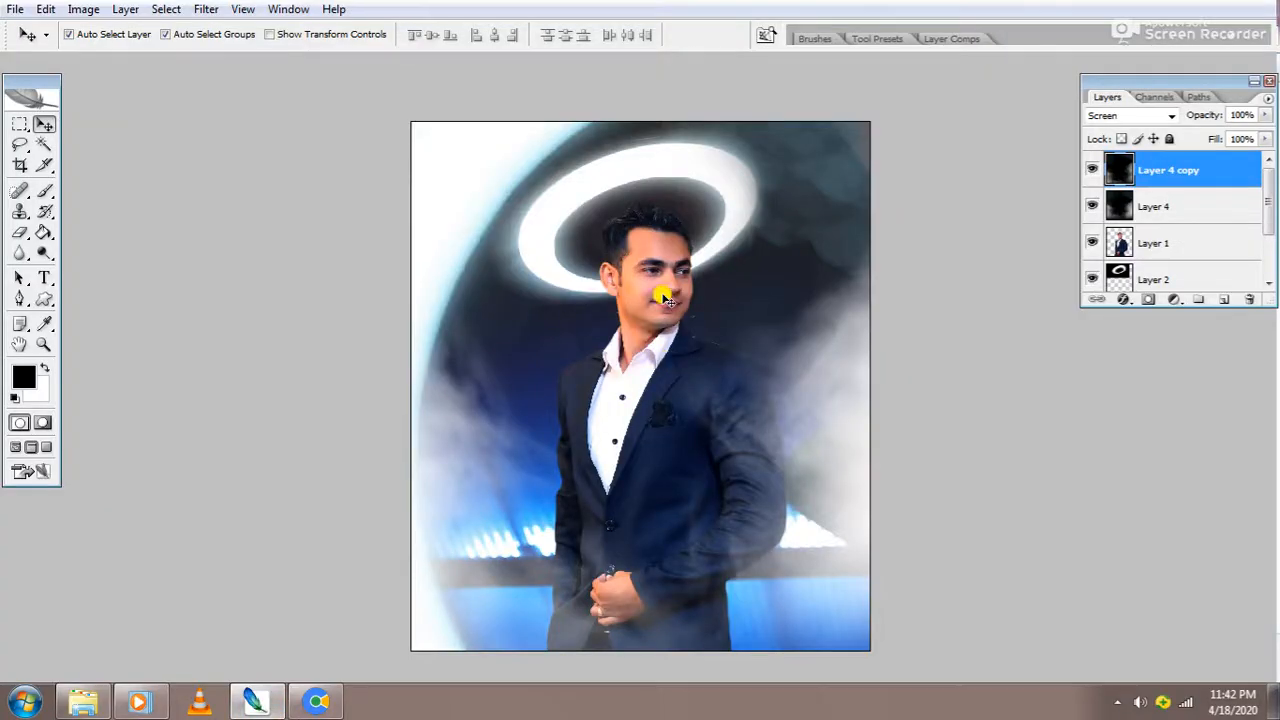
left_click(206, 9)
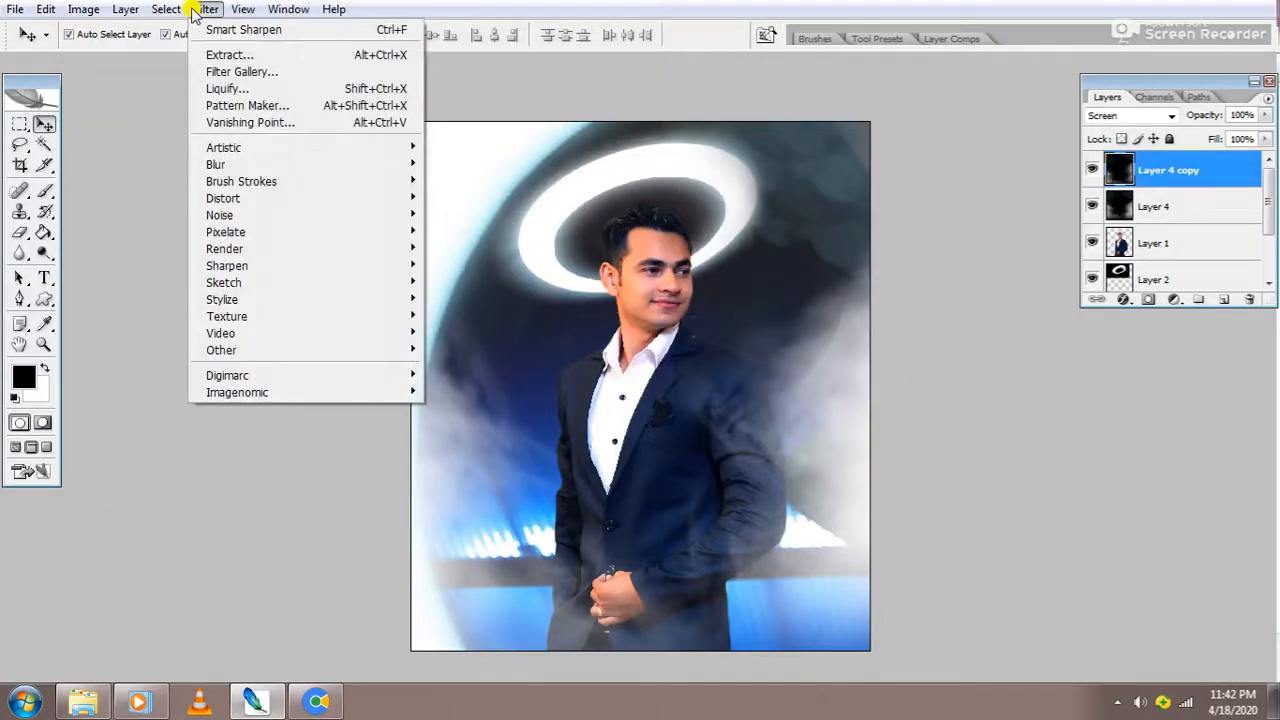
mouse_move(236, 199)
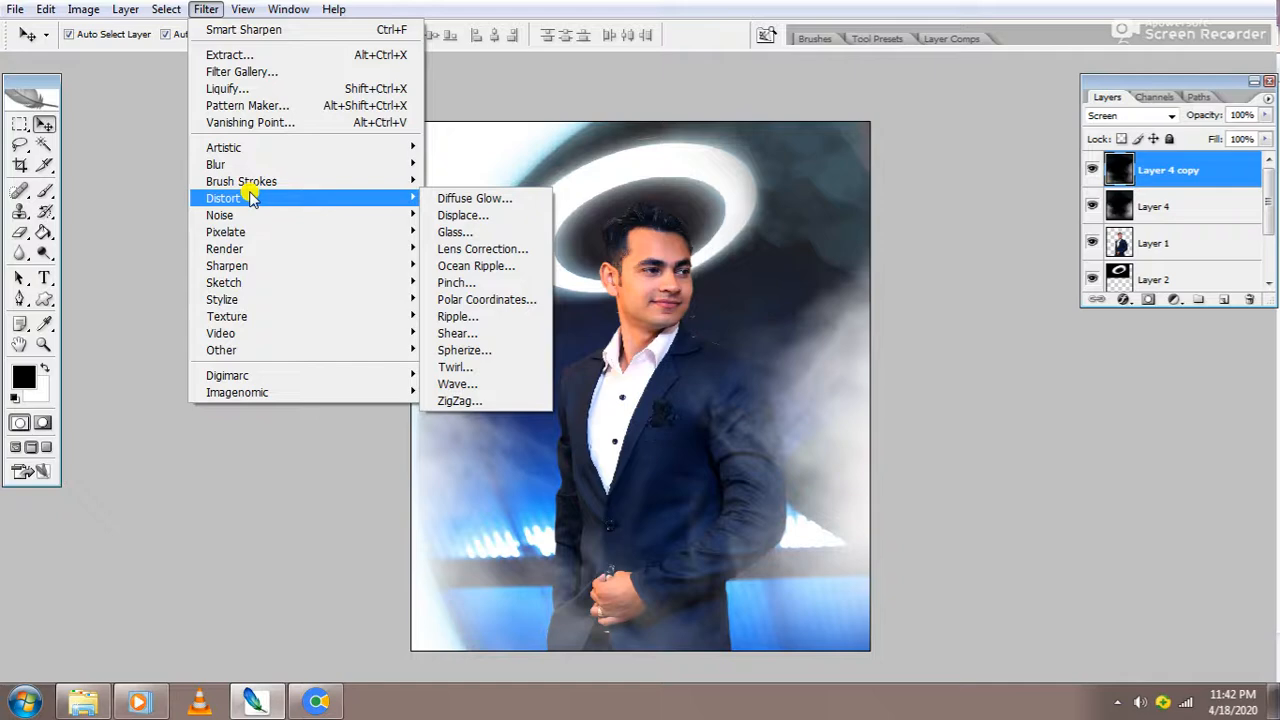
left_click(457, 198)
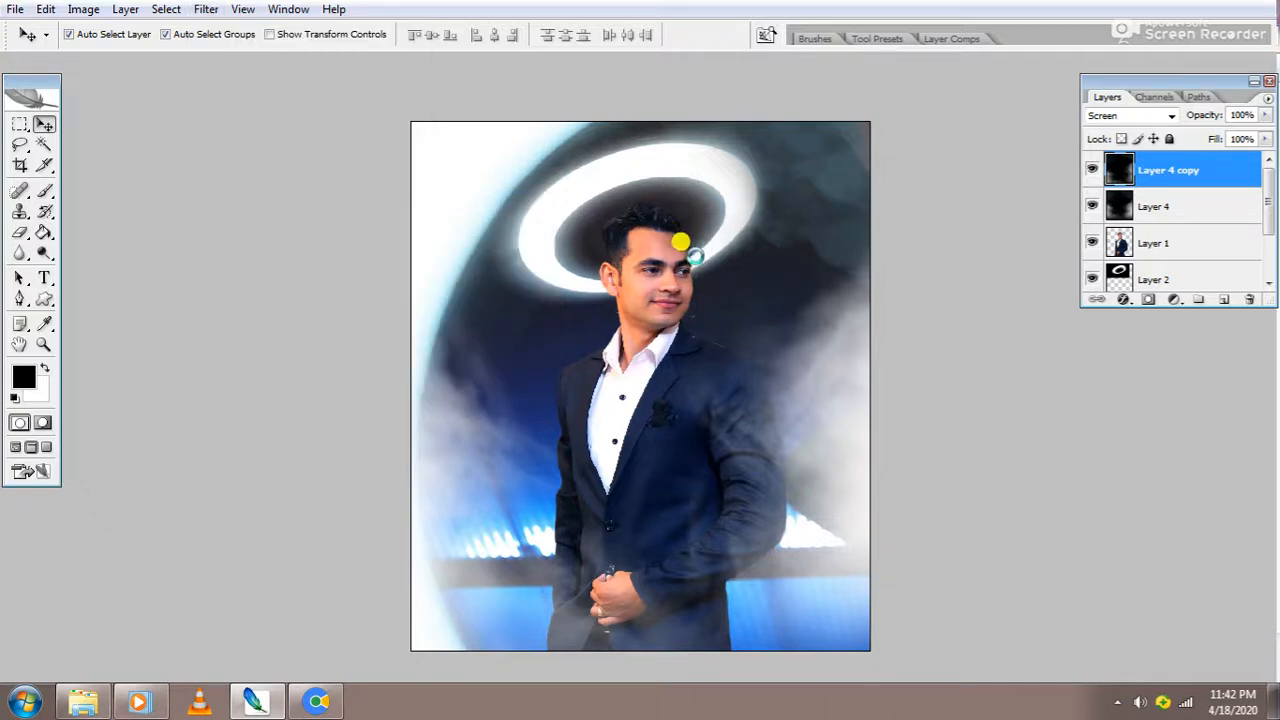
key("Escape")
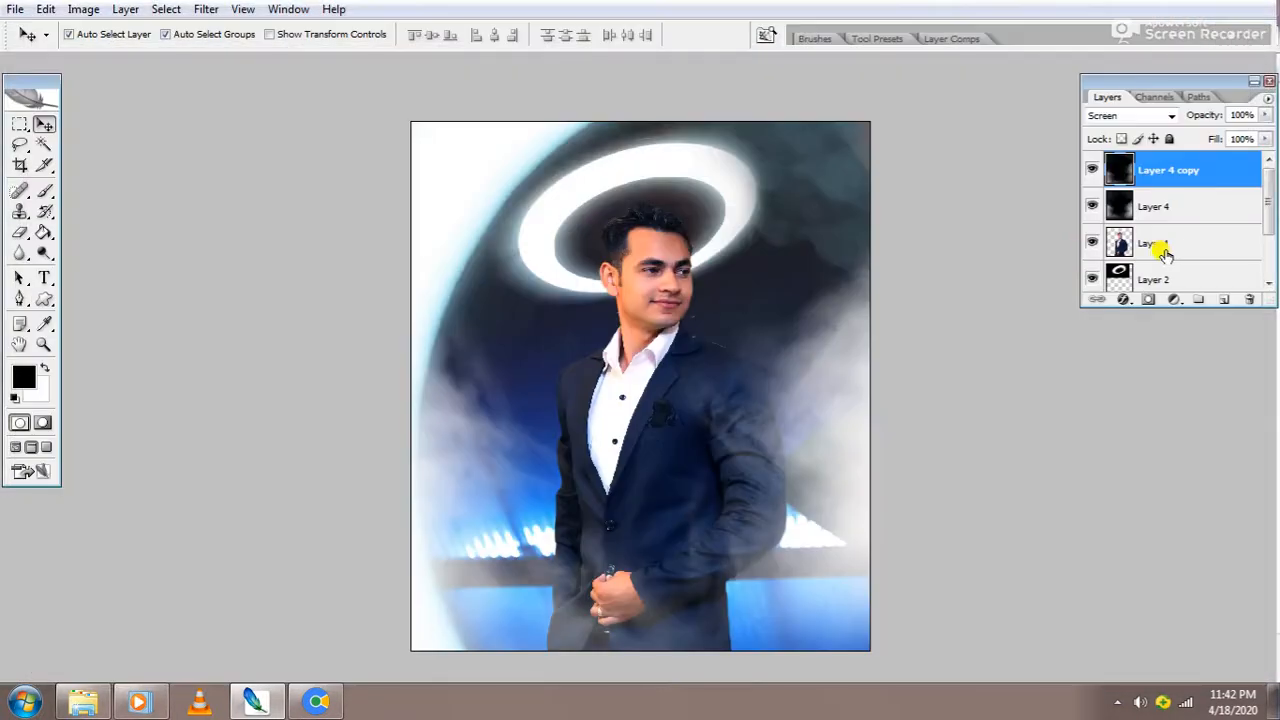
- Apply the Diffuse Glow filter to the man's layer with graininess 0, glow amount 1 and clear amount 10
left_click(1168, 250)
left_click(218, 12)
mouse_move(334, 197)
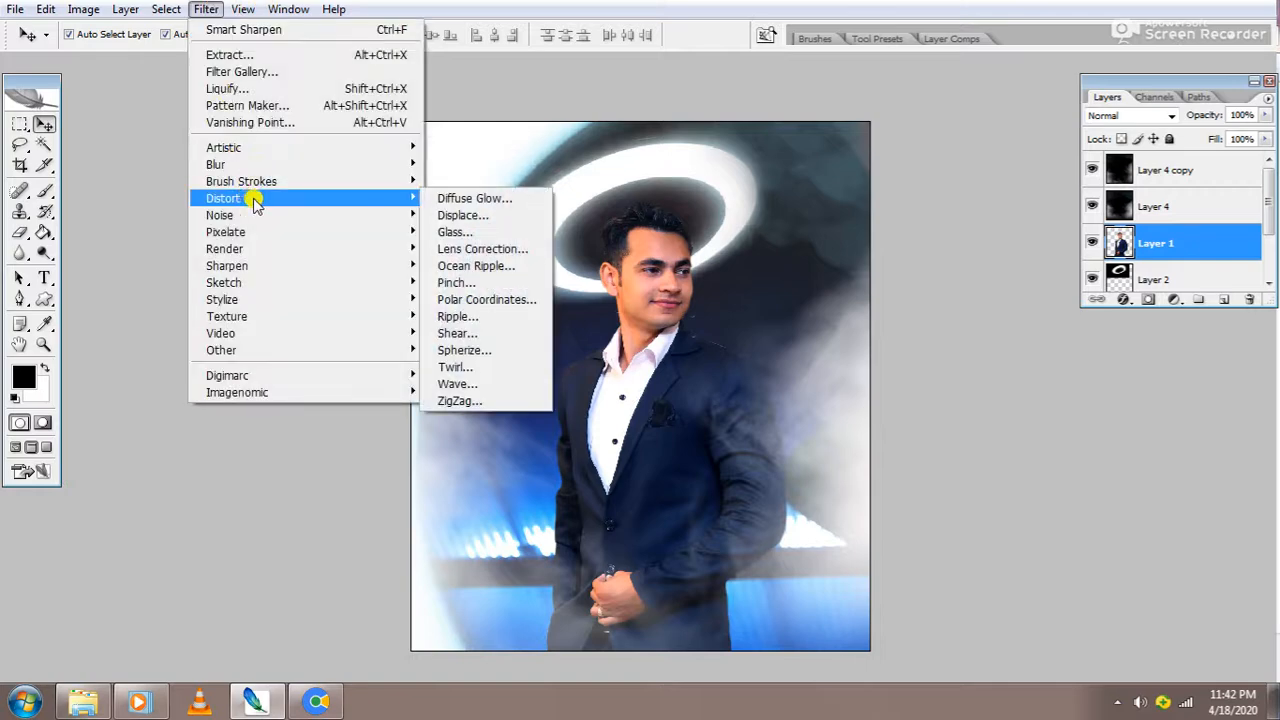
left_click(432, 196)
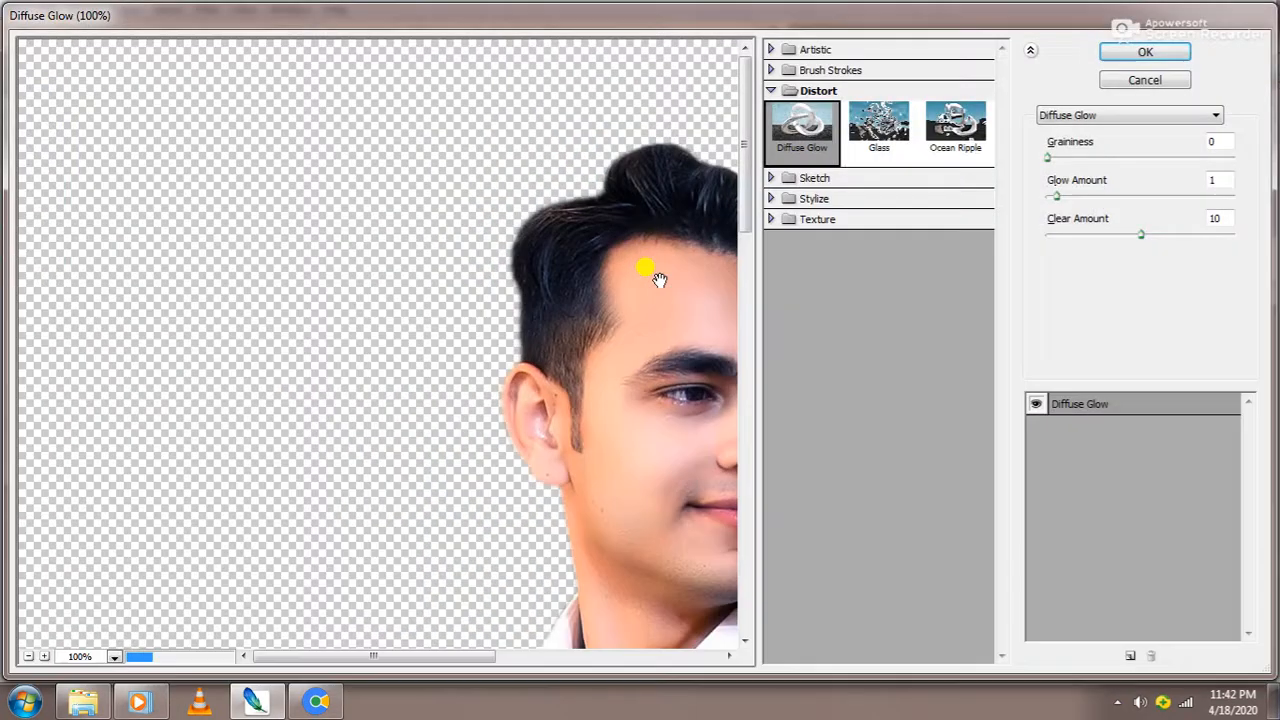
left_click_drag(652, 271, 371, 194)
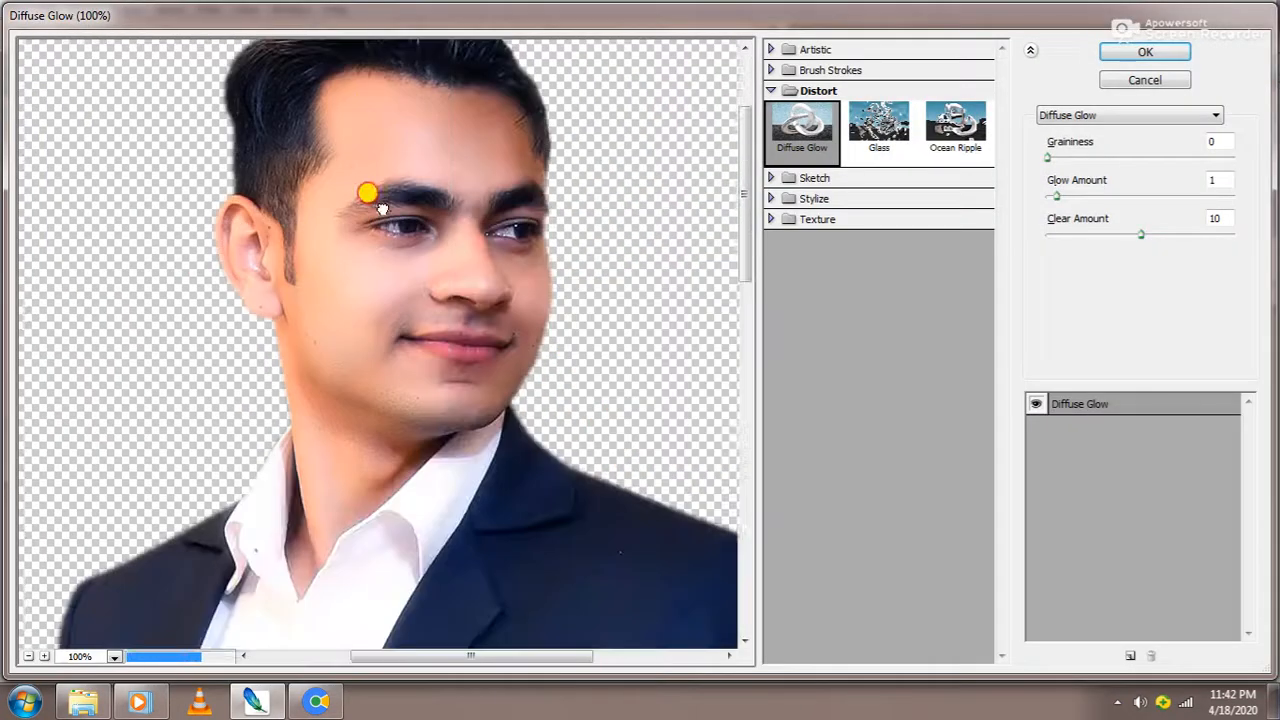
left_click(1141, 51)
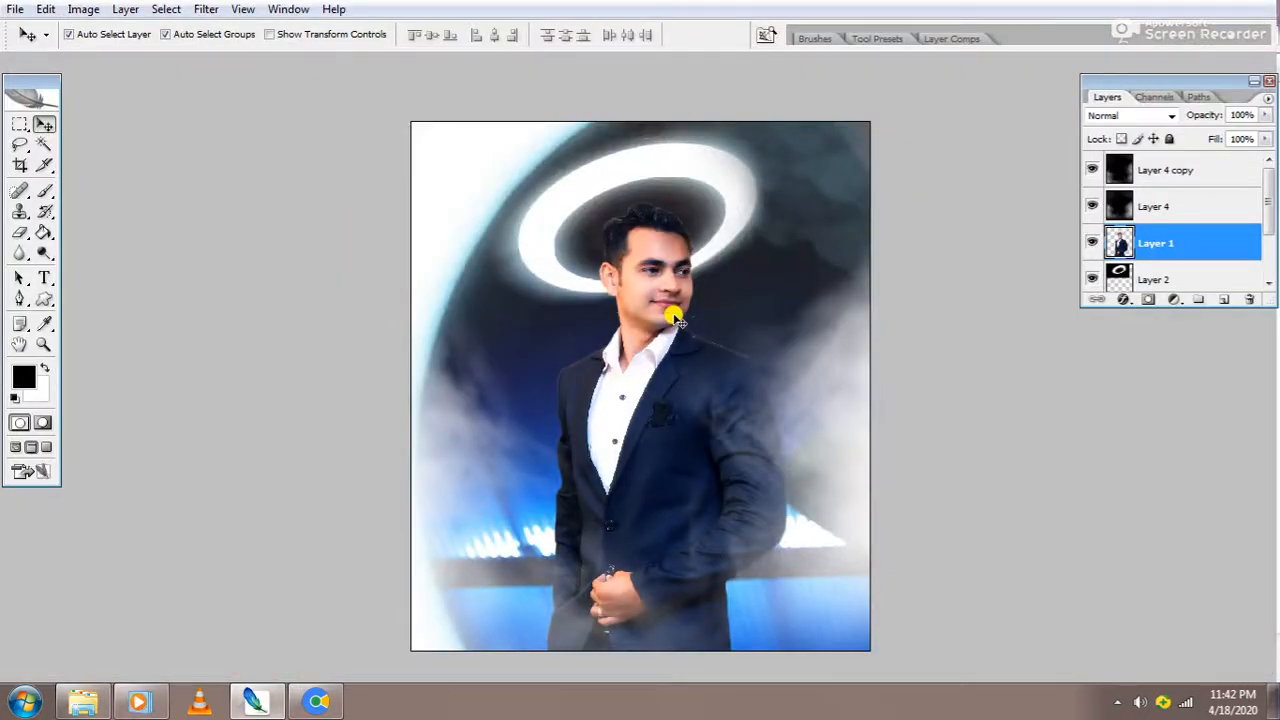
- Draw a freehand lasso selection around the man's head and collar and feather its edge
key("l")
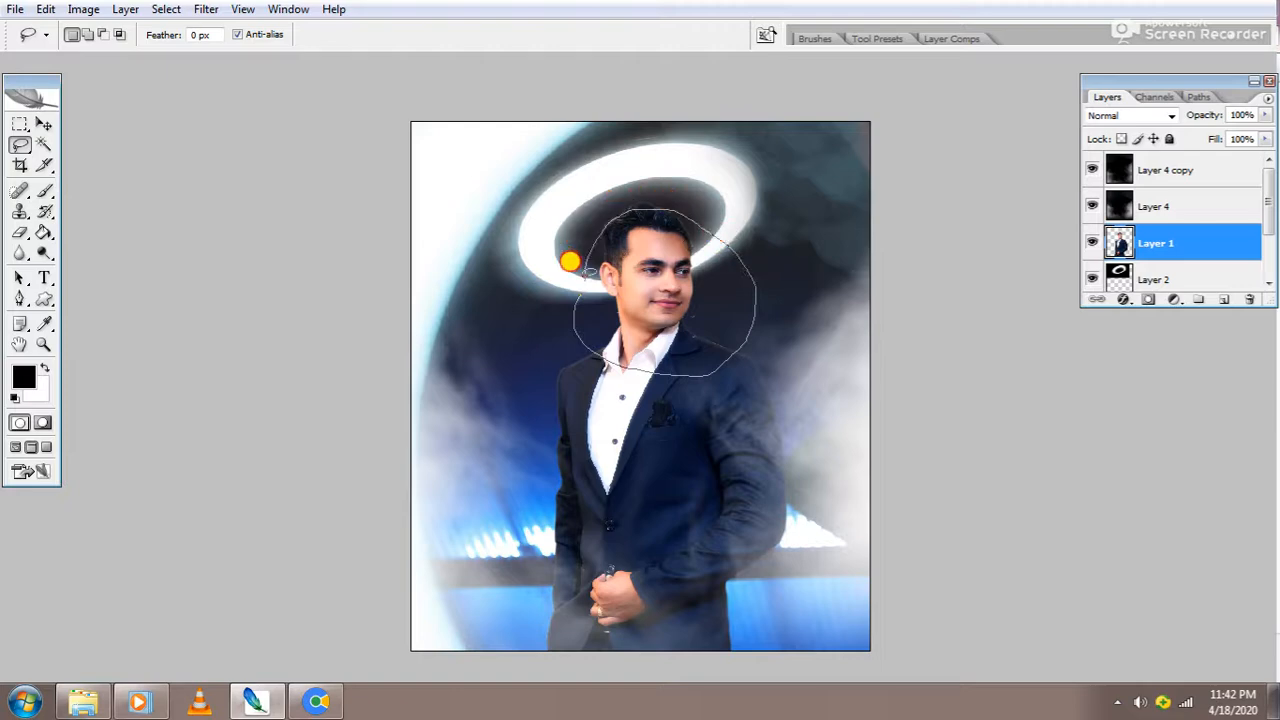
left_click(48, 10)
mouse_move(84, 10)
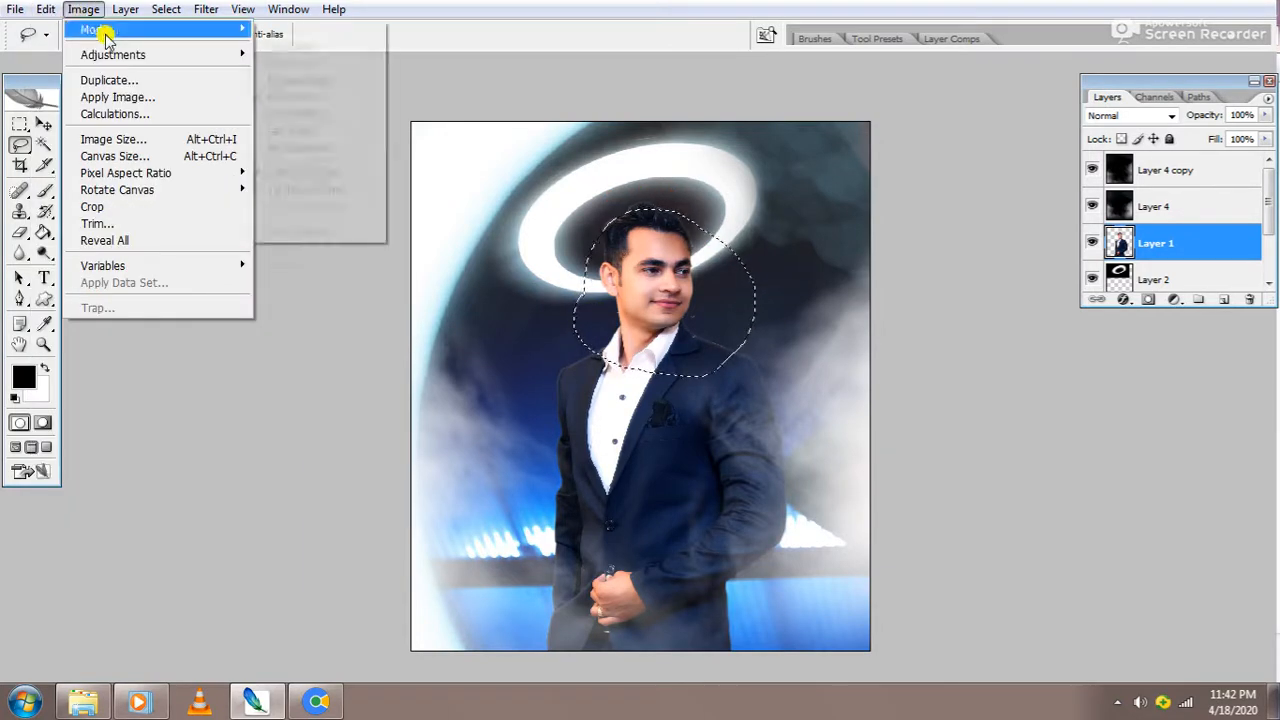
mouse_move(118, 58)
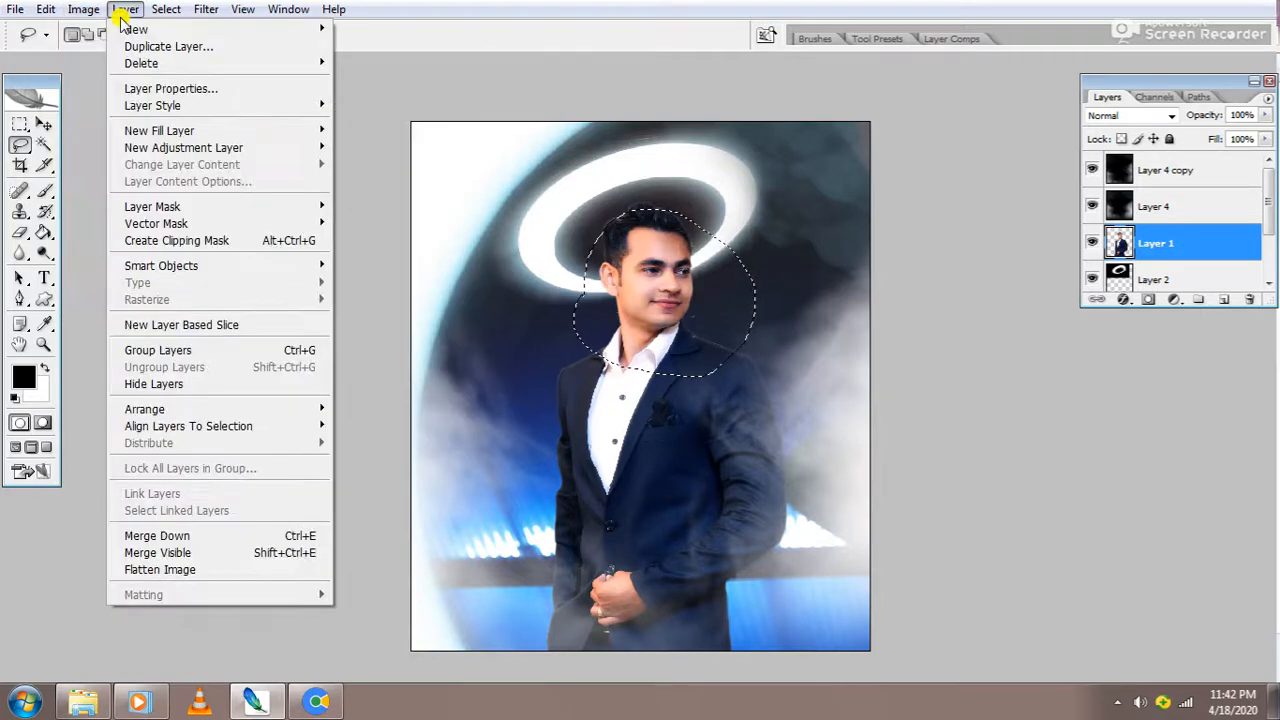
left_click(684, 276)
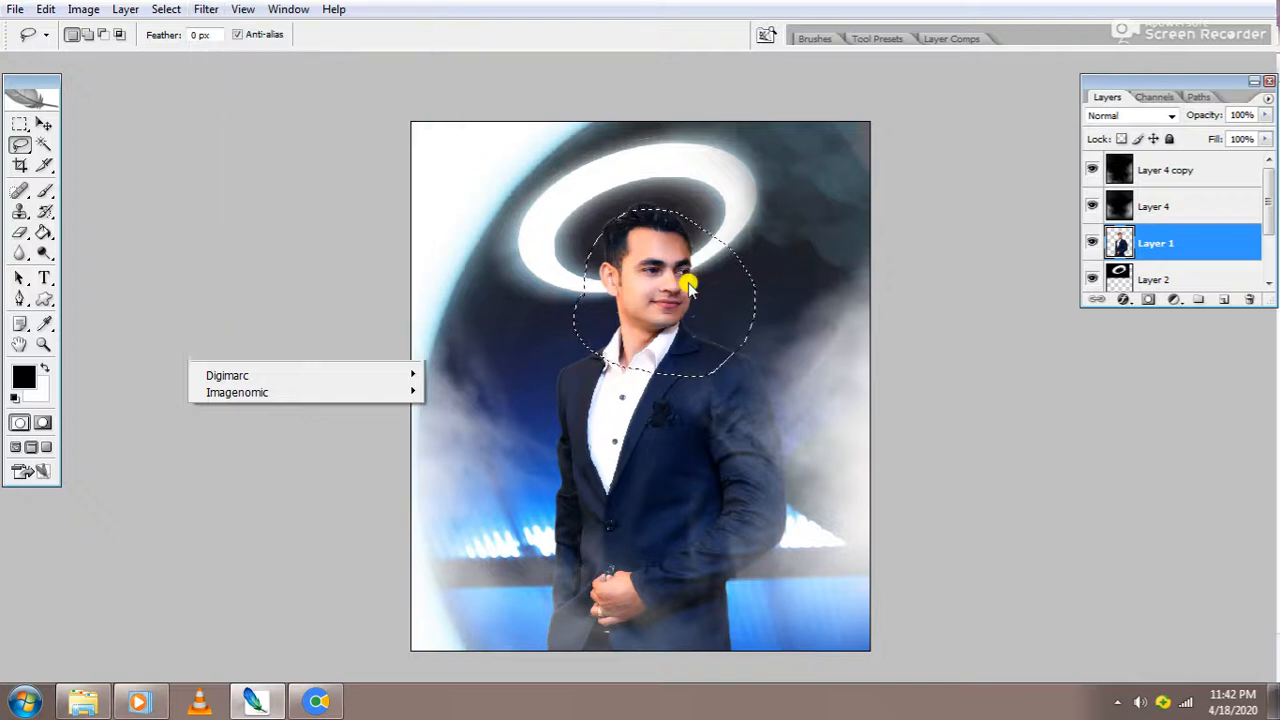
key("ctrl+alt+d")
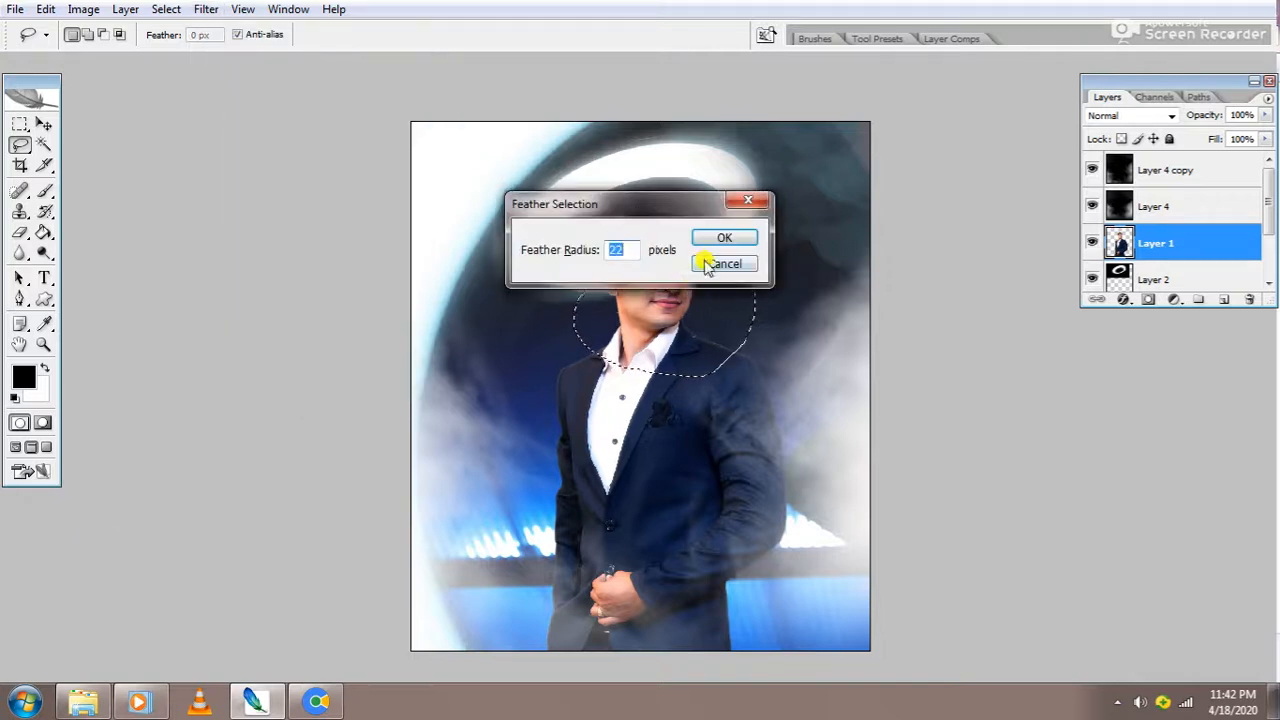
key("Return")
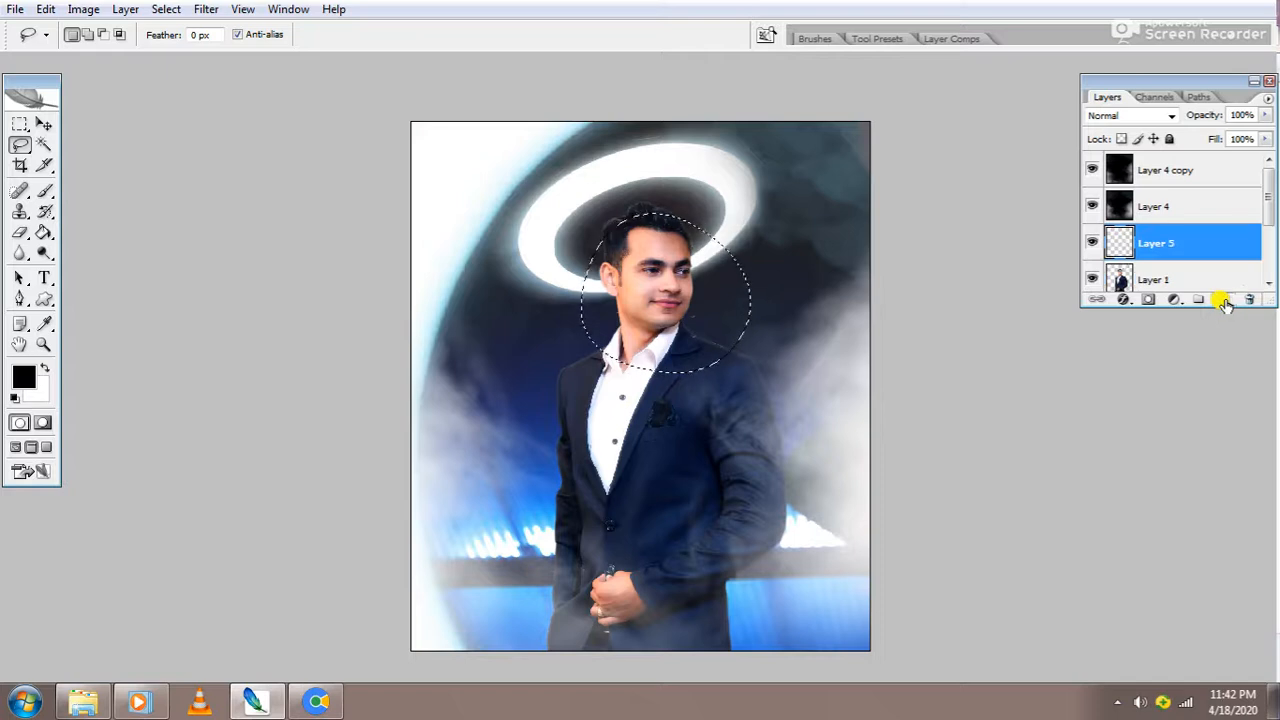
- Fill the feathered selection with white on a new layer above the man and set that layer's blend mode to Soft Light
key("ctrl+BackSpace")
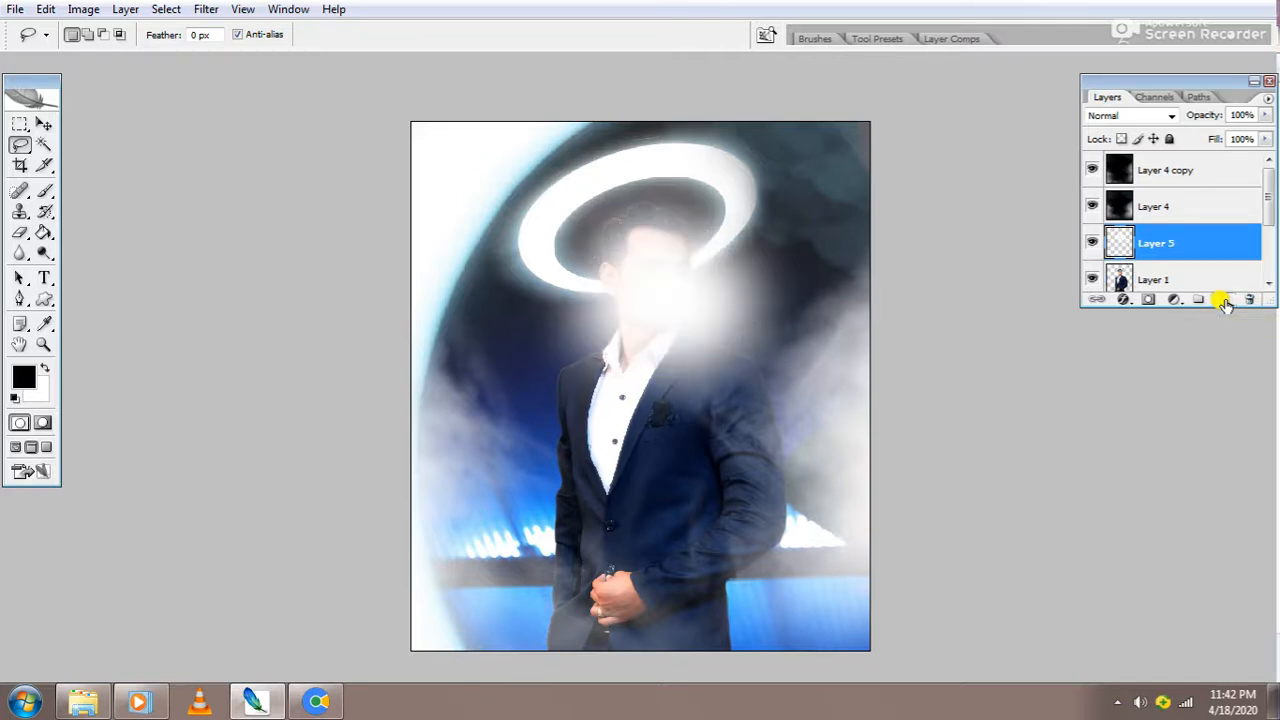
key("v")
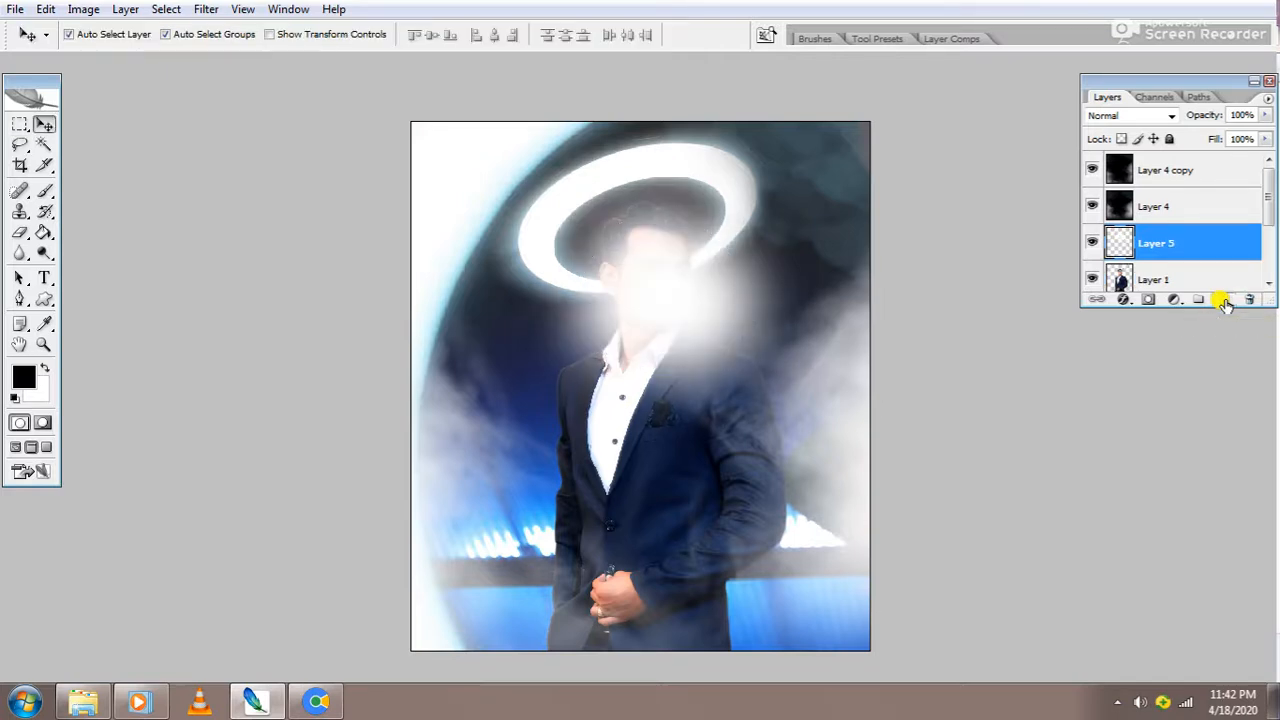
left_click(1108, 117)
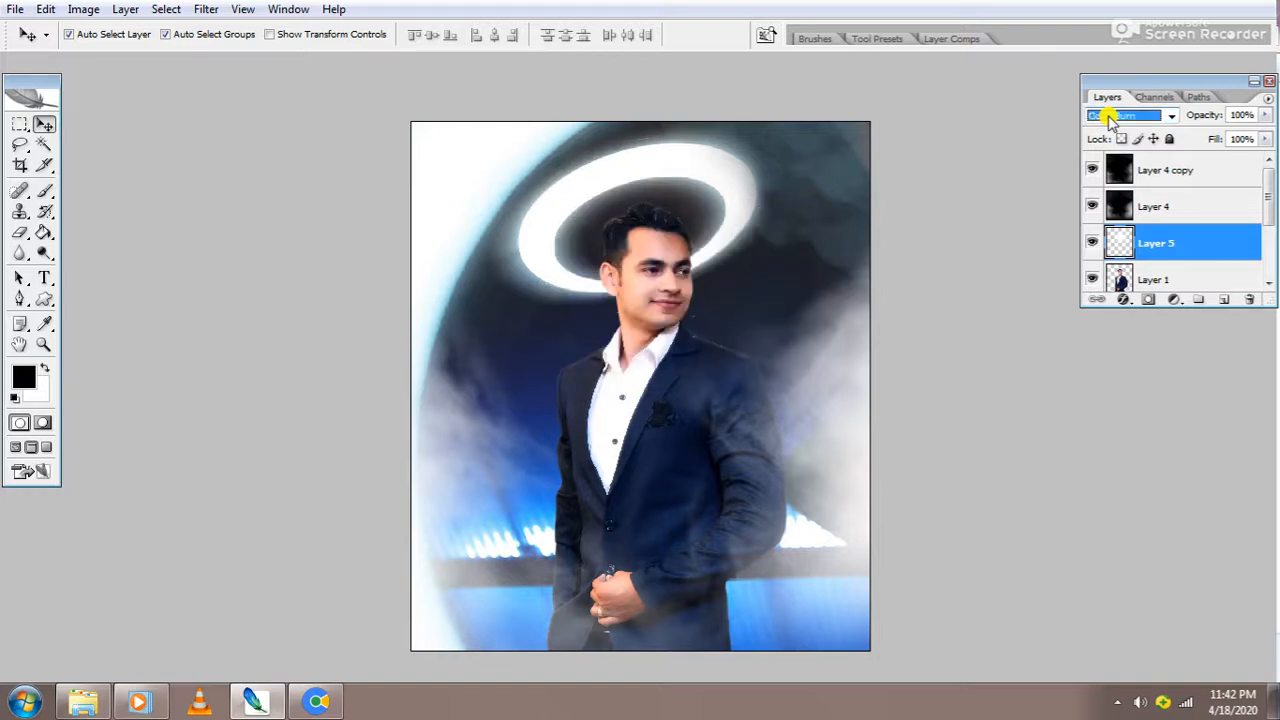
key("Down")
key("Down")
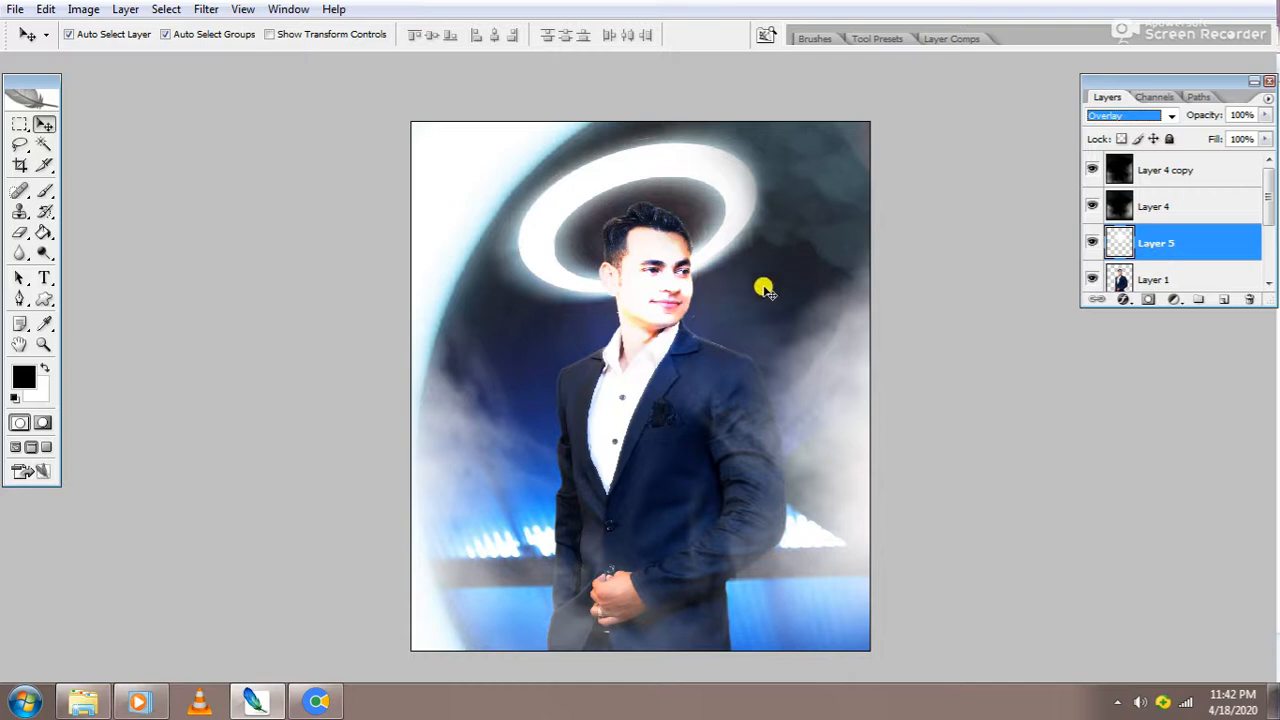
key("Down")
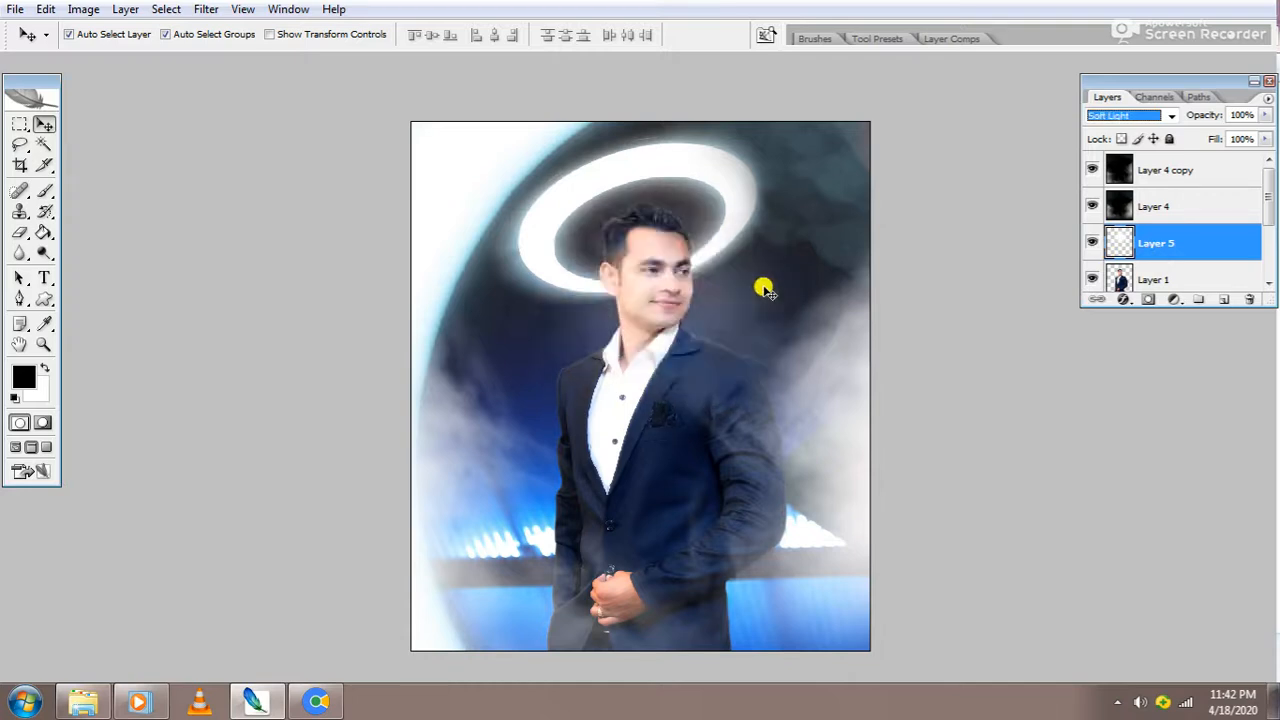
- Scale the white face glow layer down around its centre so it sits closer to the man's head
key("ctrl+t")
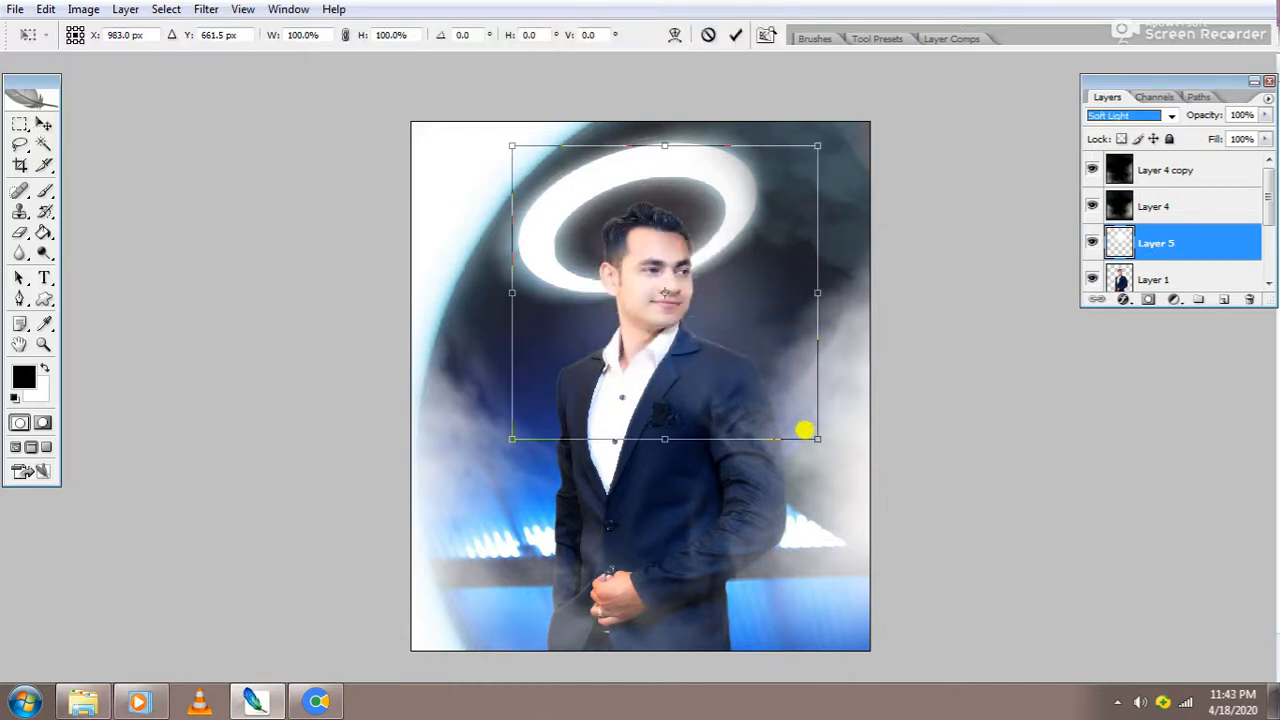
left_click_drag(805, 431, 762, 392)
key("Return")
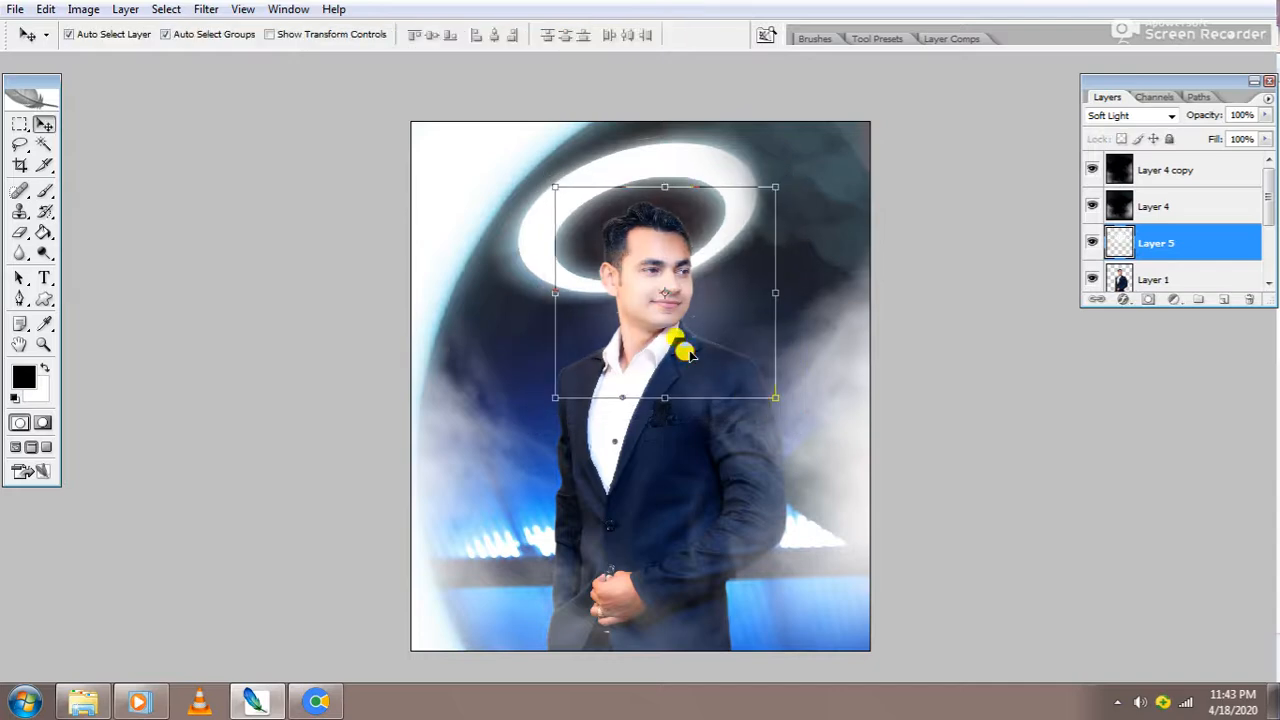
- Try a Levels adjustment with midtone input 0.20 and a raised black input on the face glow layer, and undo it
scroll(686, 352, "up", 2)
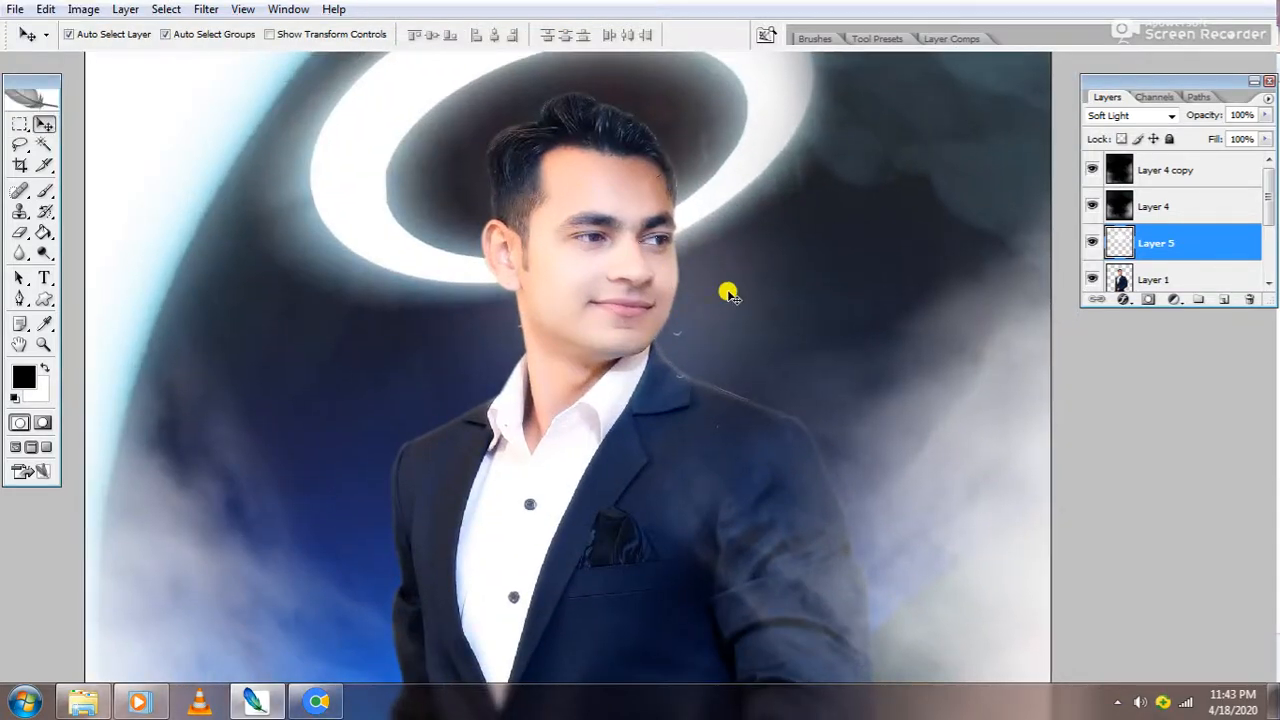
key("ctrl+l")
left_click_drag(686, 140, 1026, 63)
left_click_drag(938, 241, 1018, 242)
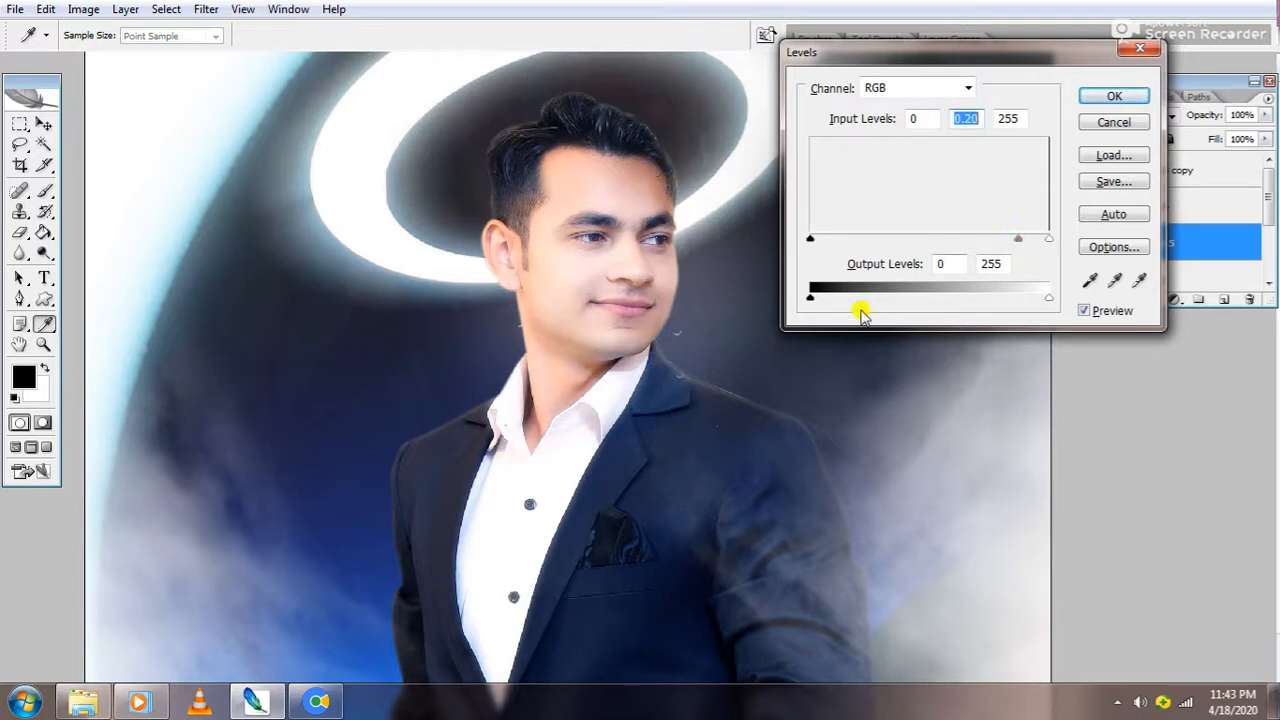
left_click_drag(815, 240, 848, 243)
key("Return")
key("v")
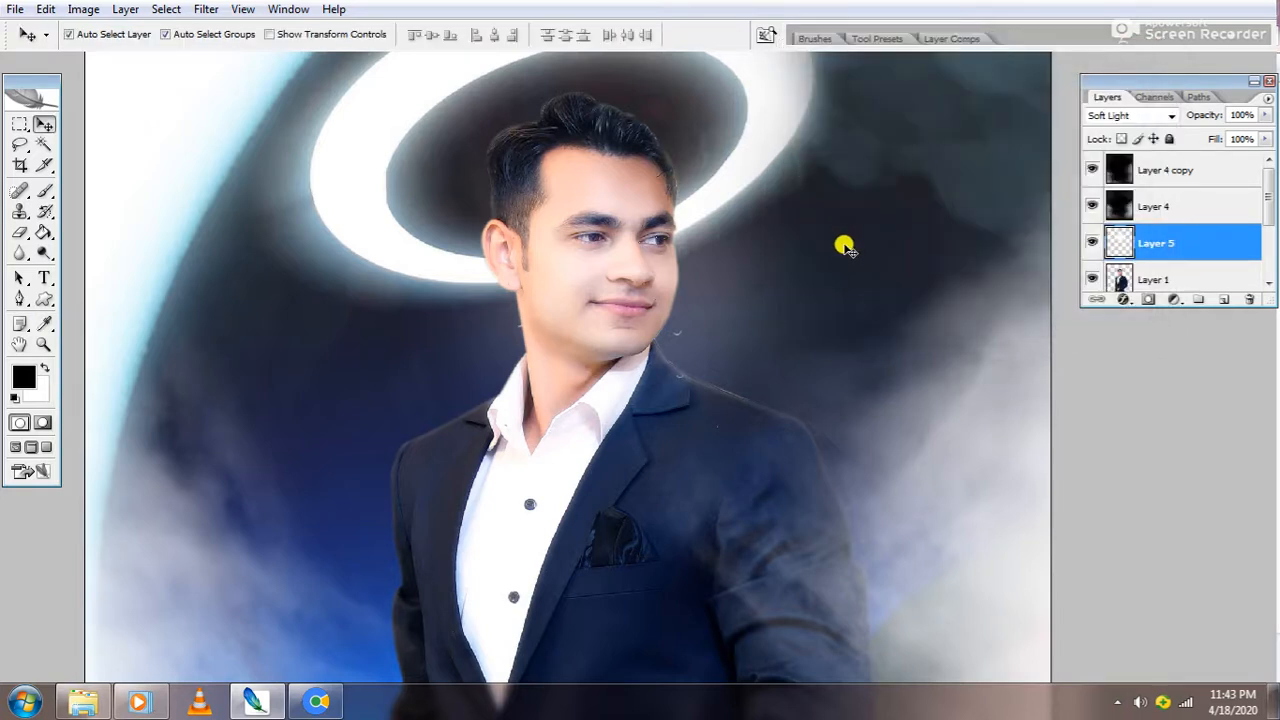
key("ctrl+z")
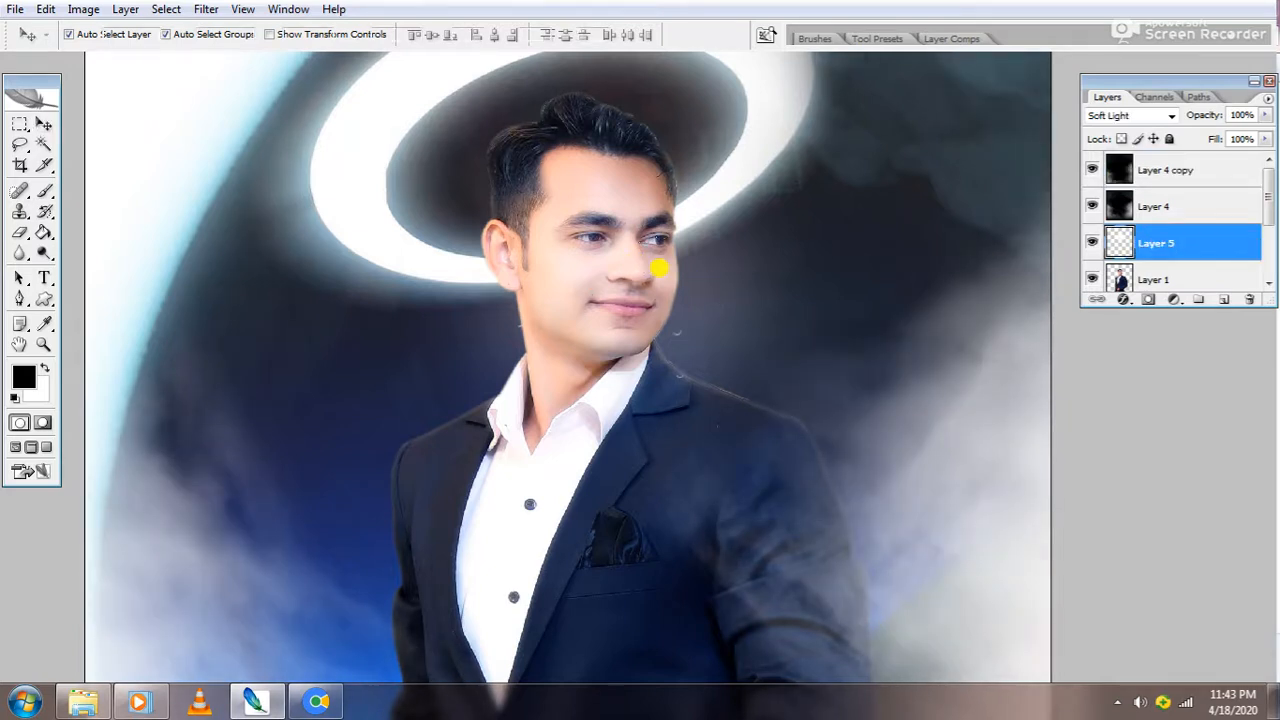
- Fine-tune the face glow layer with a slight free transform and lower its opacity
key("ctrl+t")
mouse_move(678, 325)
left_mouse_down()
mouse_move(704, 289)
mouse_move(677, 323)
mouse_move(674, 414)
mouse_move(680, 324)
left_mouse_up()
key("Return")
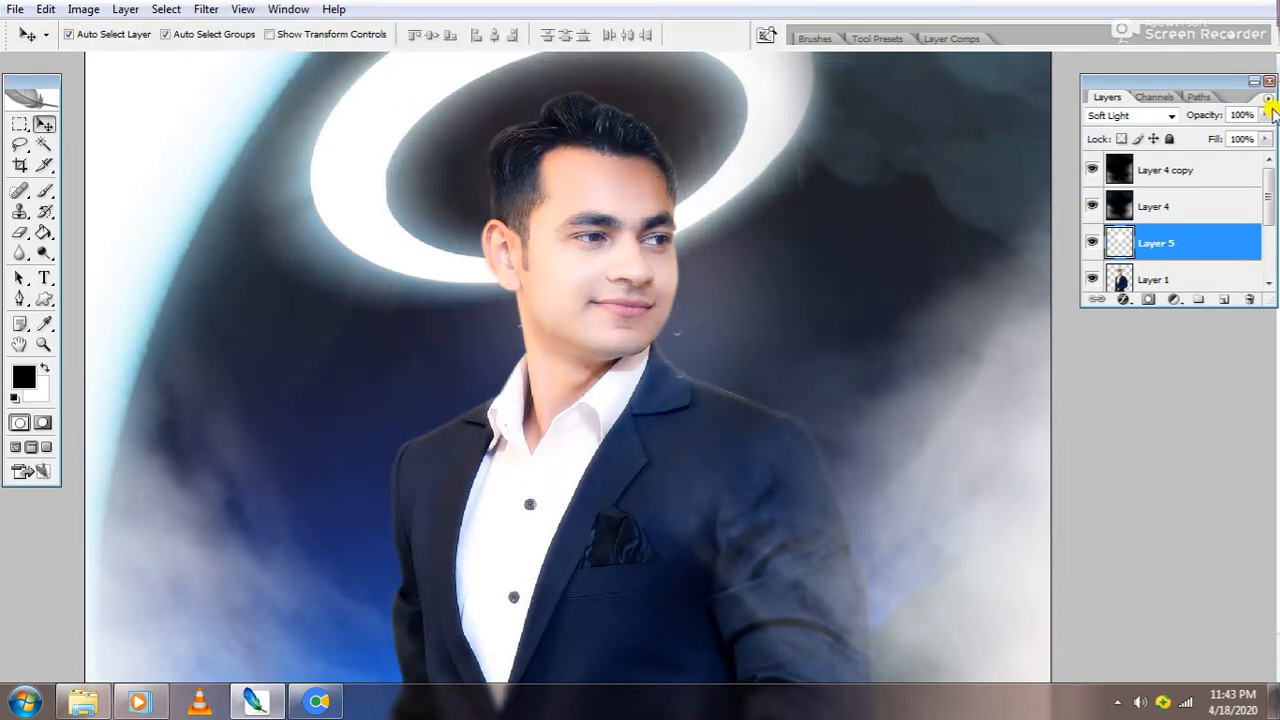
left_click_drag(1265, 115, 1225, 141)
left_click(635, 461)
left_click(633, 458)
scroll(581, 207, "down", 7)
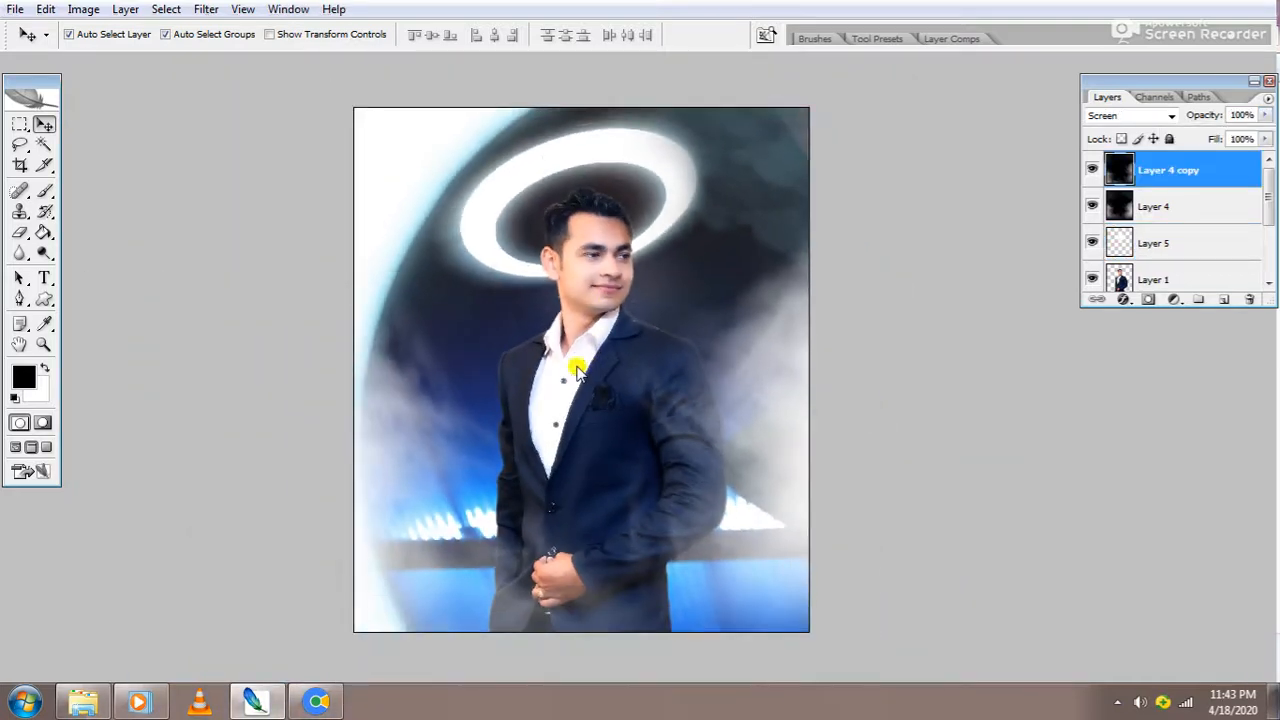
- Shift the midtones of the man's layer toward blue with Color Balance
left_click(1170, 278)
key("ctrl+b")
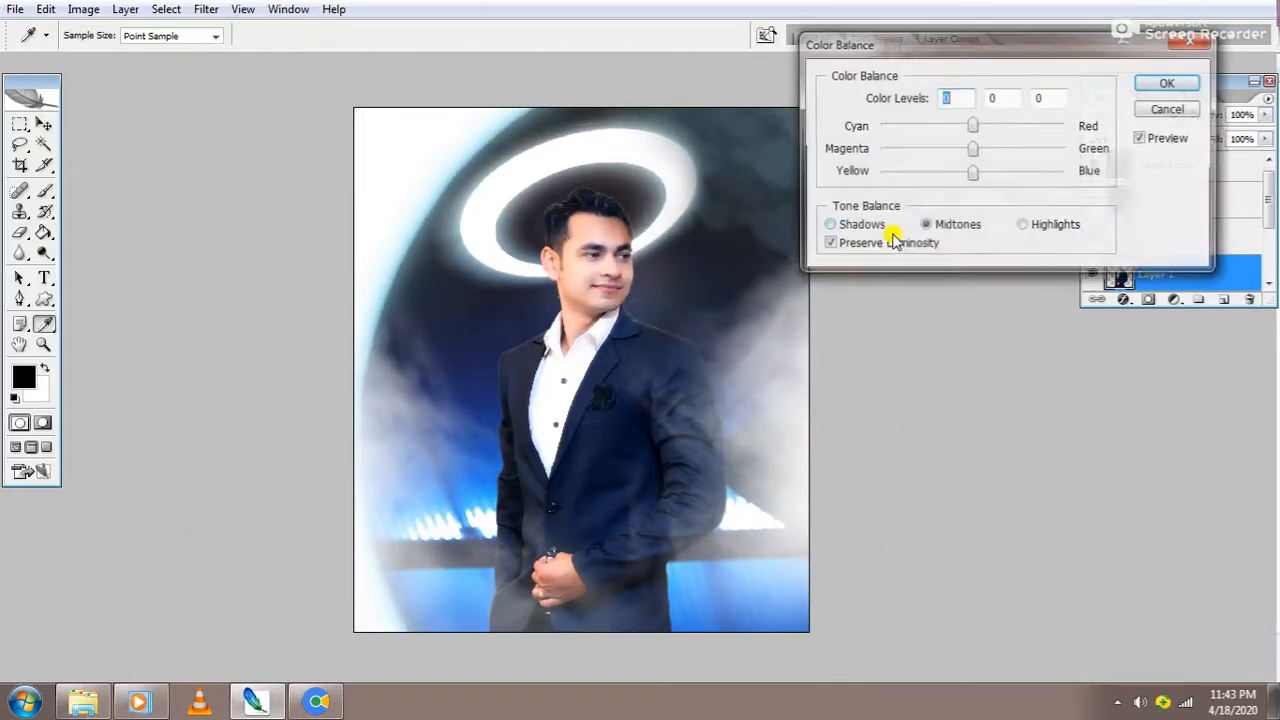
left_click_drag(972, 172, 997, 175)
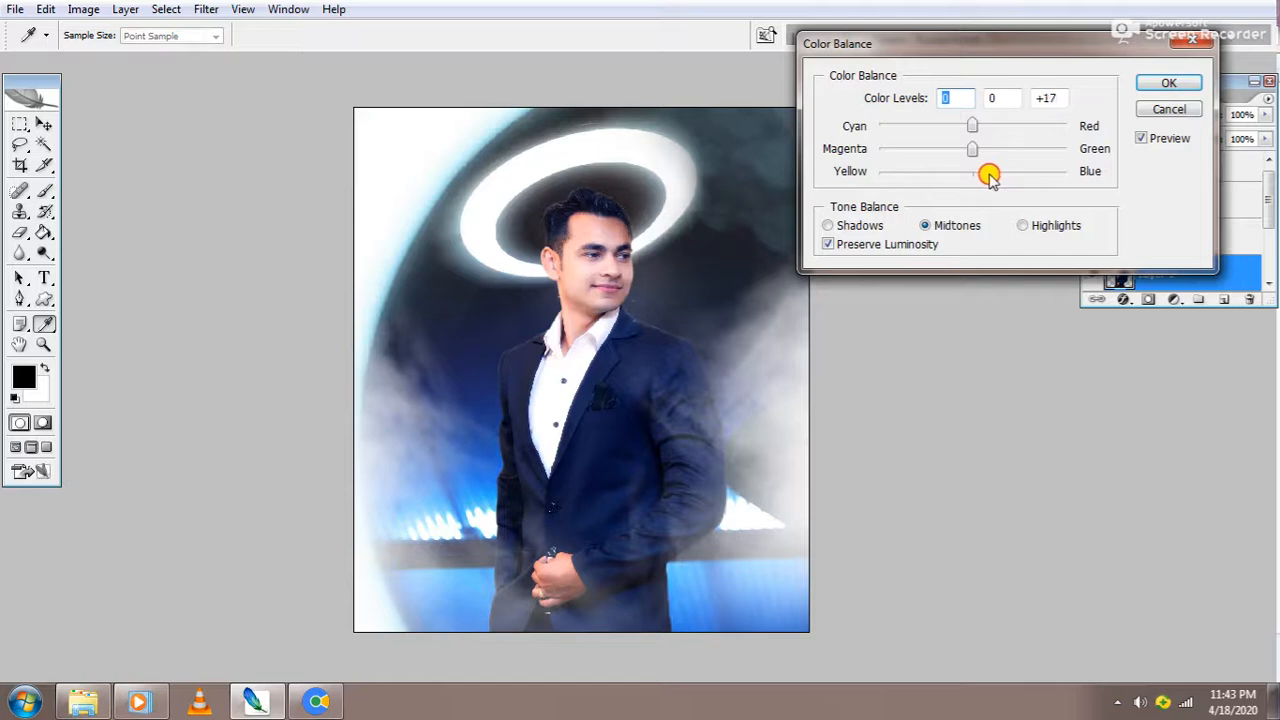
left_click(1168, 82)
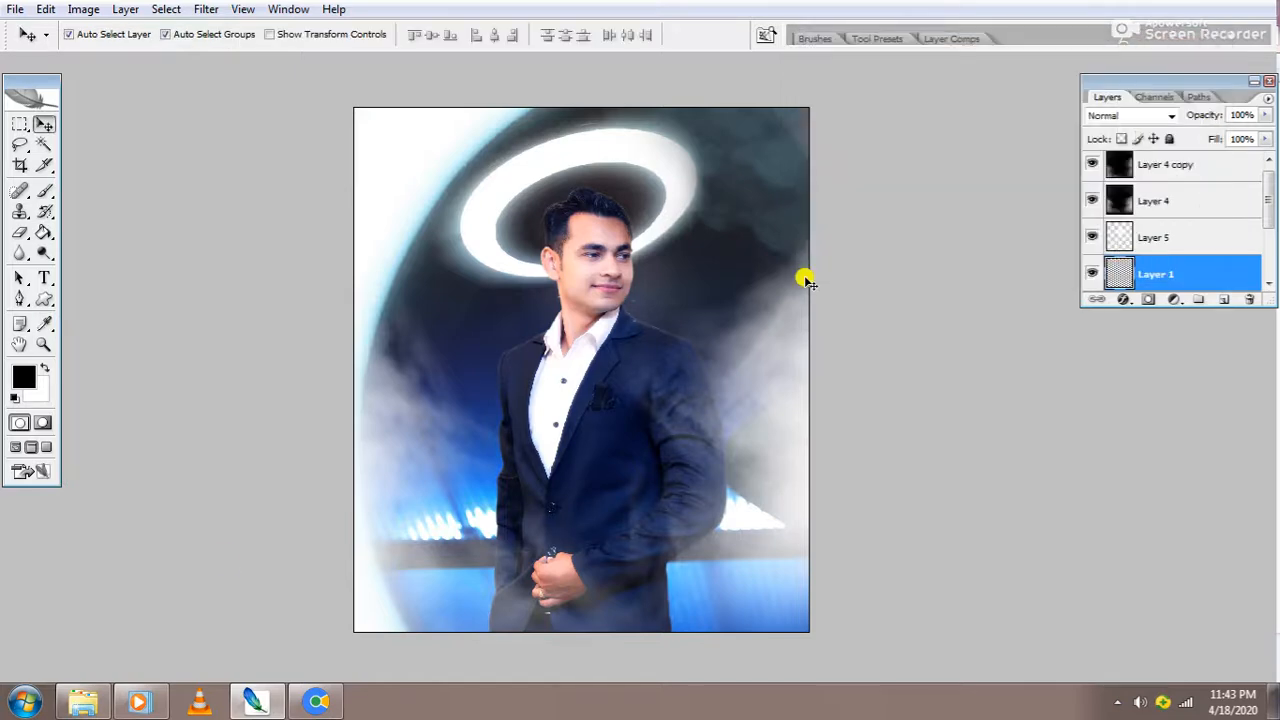
left_click(85, 702)
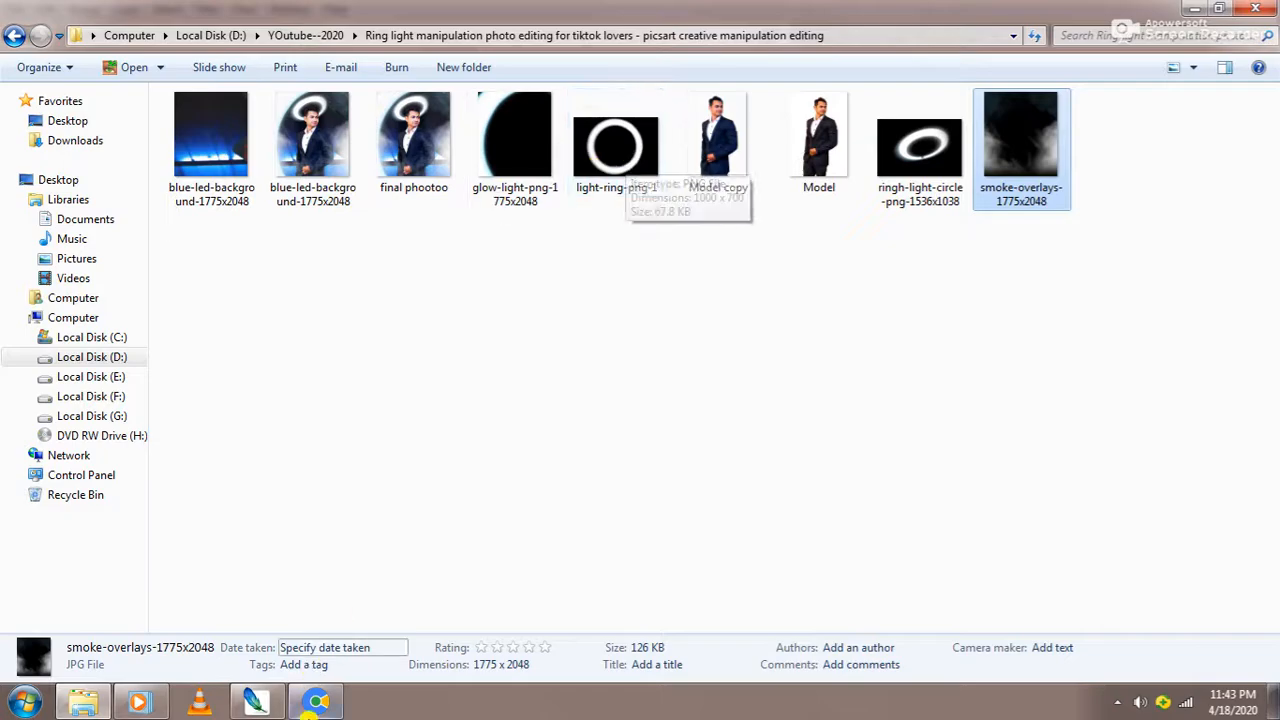
left_click(260, 702)
right_click(585, 416)
left_click(610, 430)
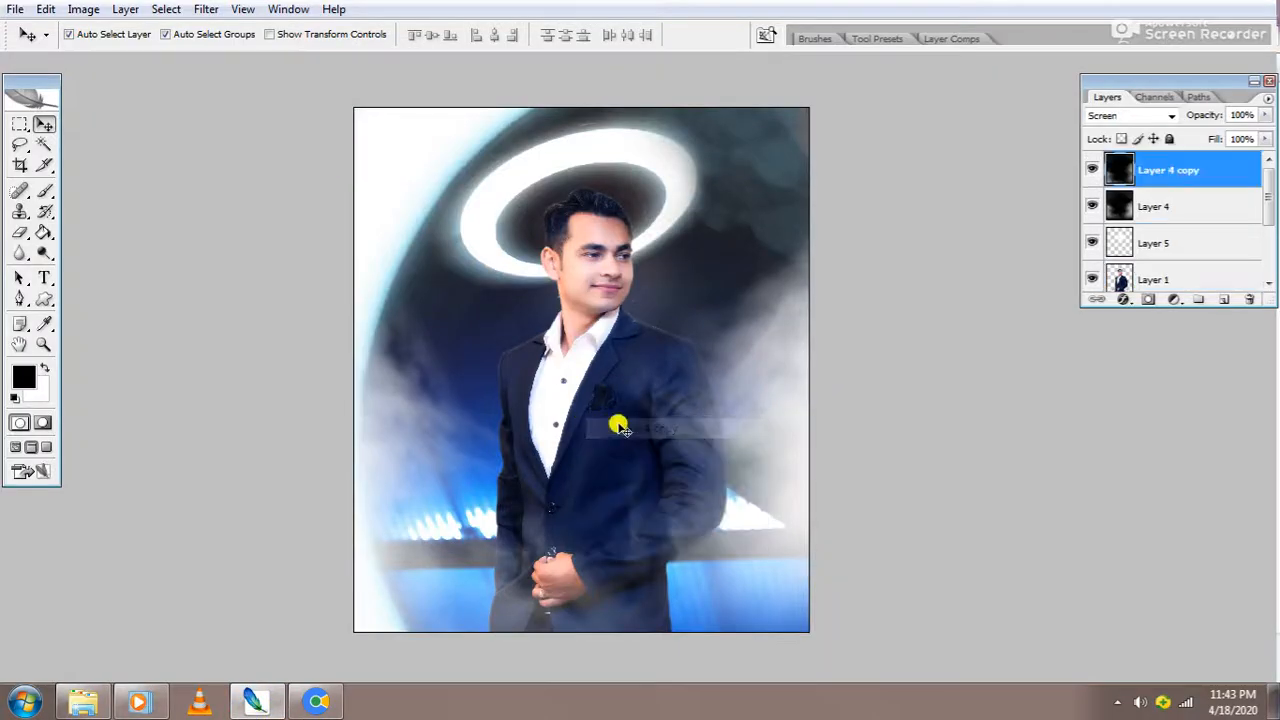
- Apply Brightness/Contrast to the man's layer with contrast +8 and an adjusted brightness
left_click(1155, 280)
key("alt+i")
key("a")
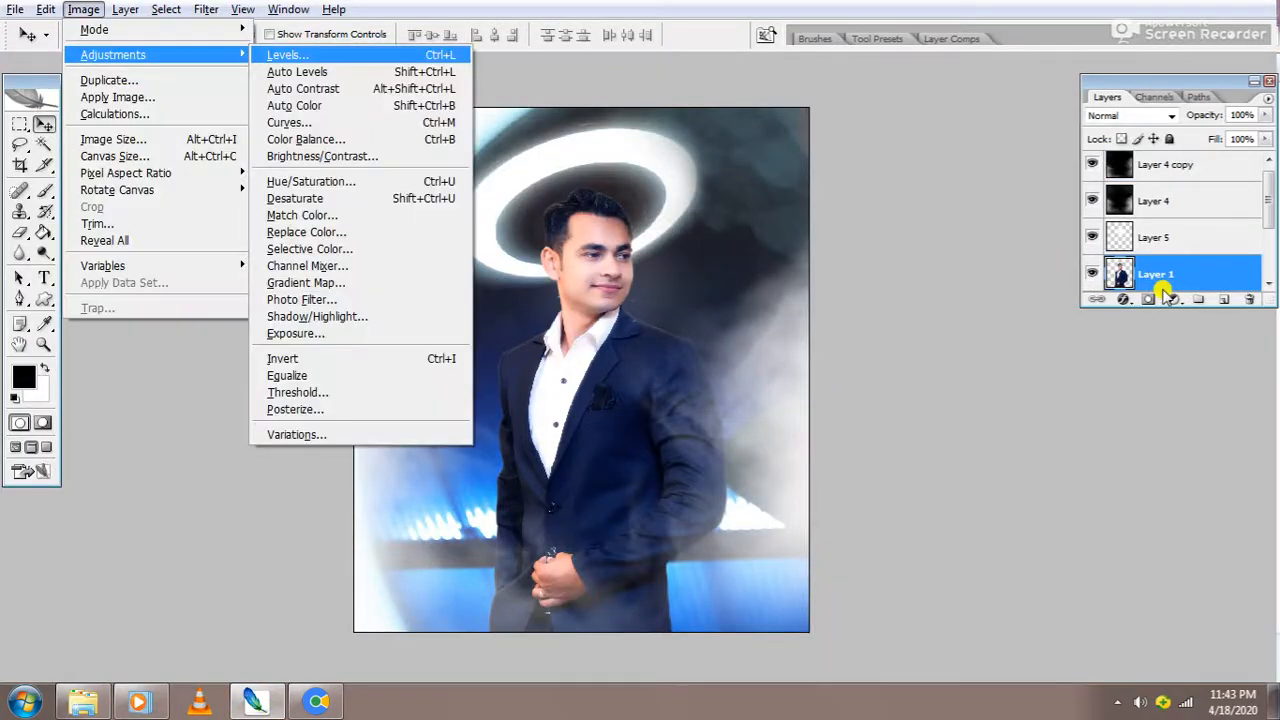
key("c")
left_click_drag(661, 195, 890, 113)
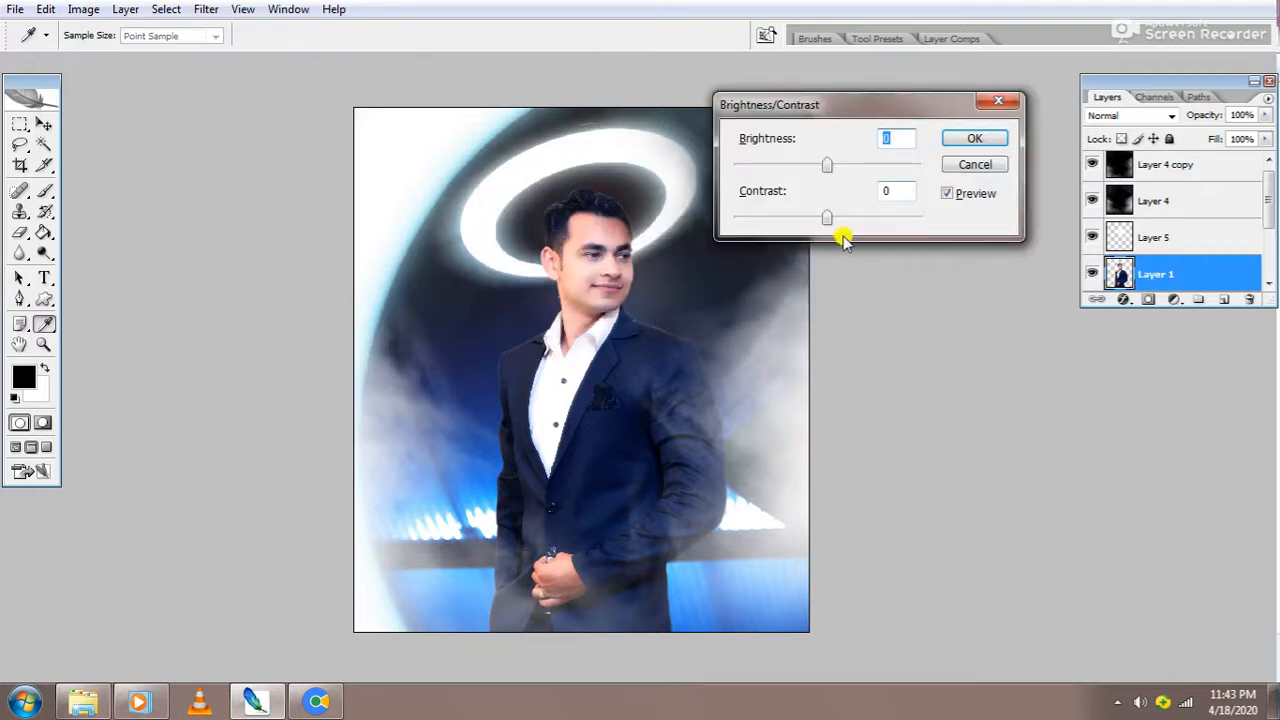
left_click_drag(835, 220, 840, 224)
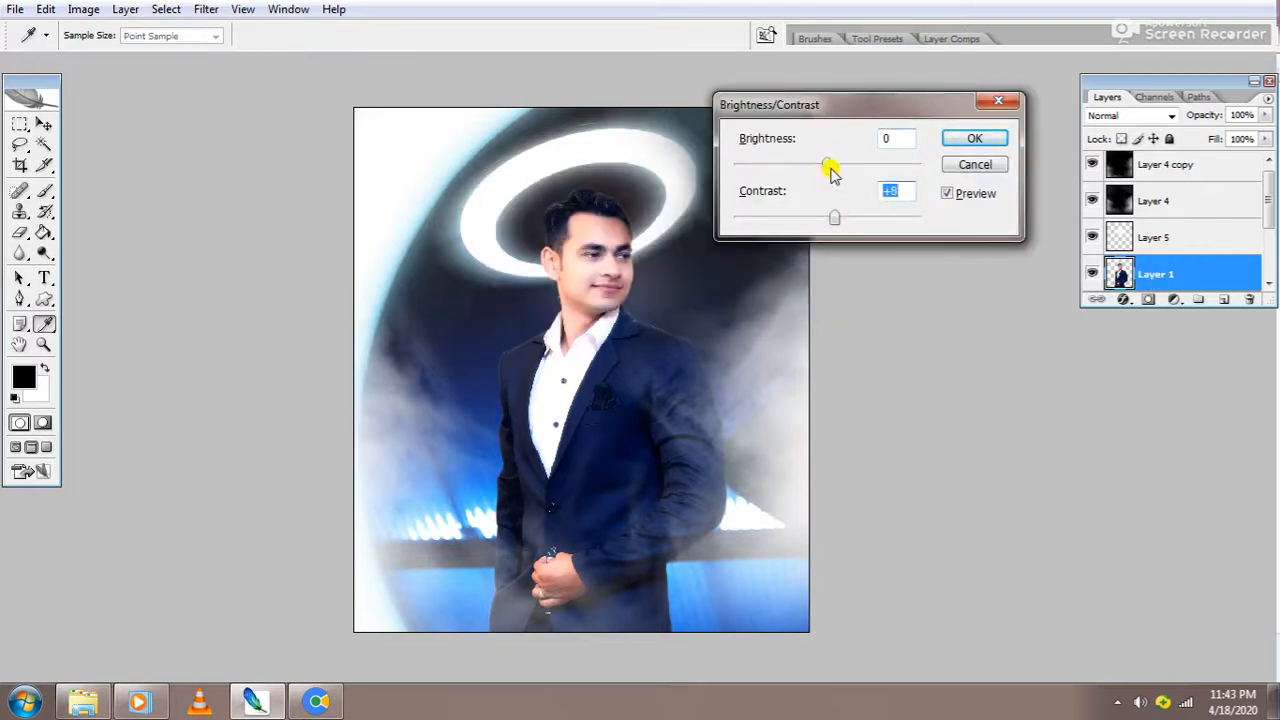
left_click_drag(832, 172, 866, 168)
left_click(966, 136)
key("v")
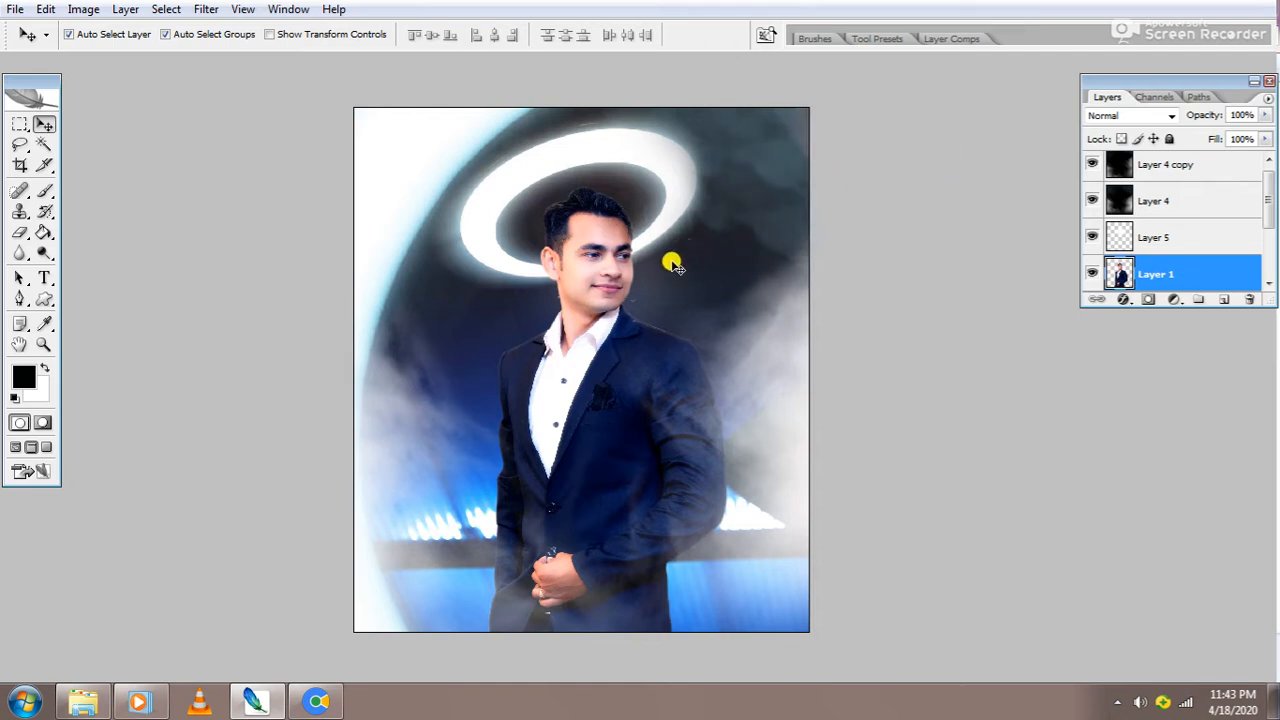
- Merge all visible layers into a single background layer
right_click(400, 435)
left_click(466, 441)
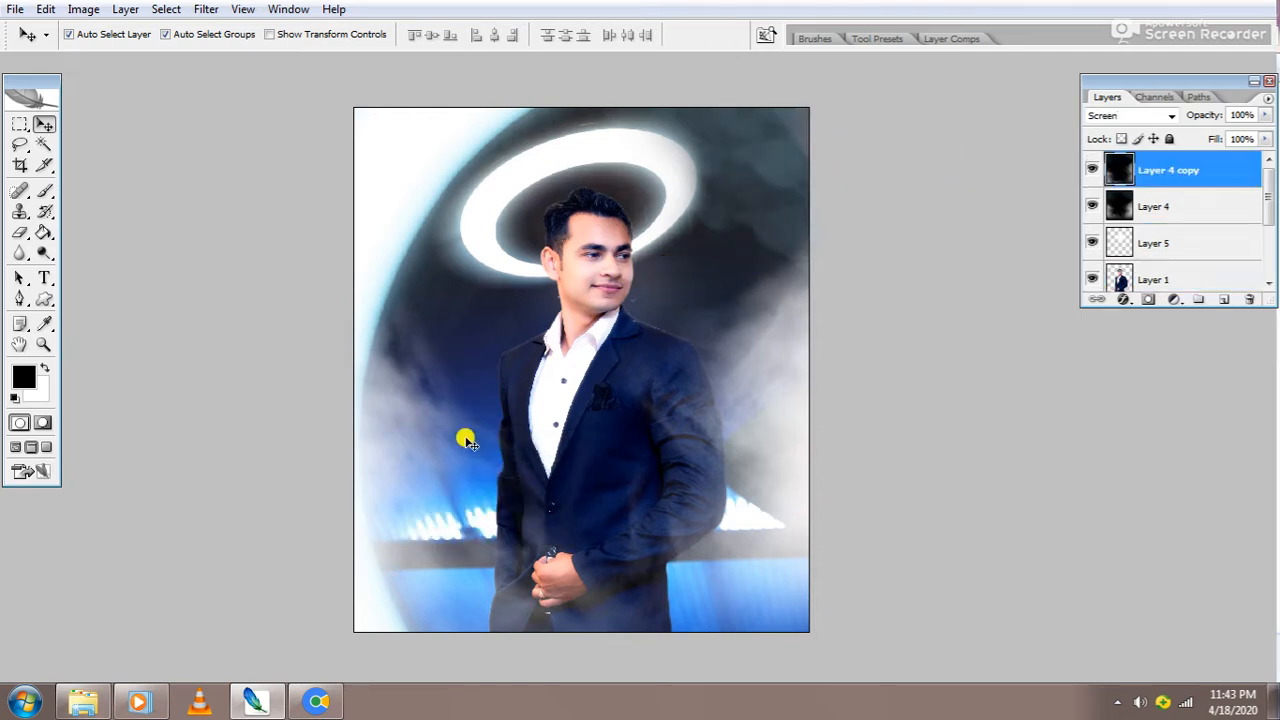
key("ctrl+shift+e")
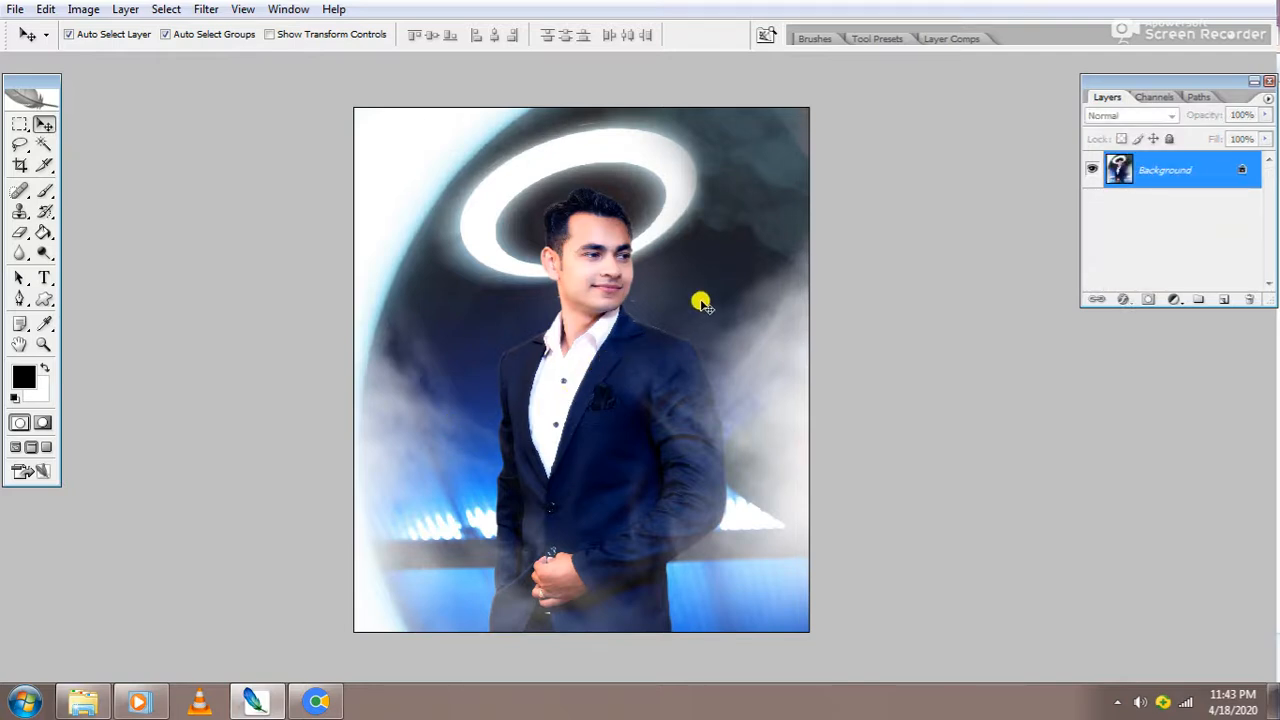
- Apply Hue/Saturation to the merged image with saturation +11 and hue +4
key("ctrl+u")
left_click_drag(968, 184, 977, 184)
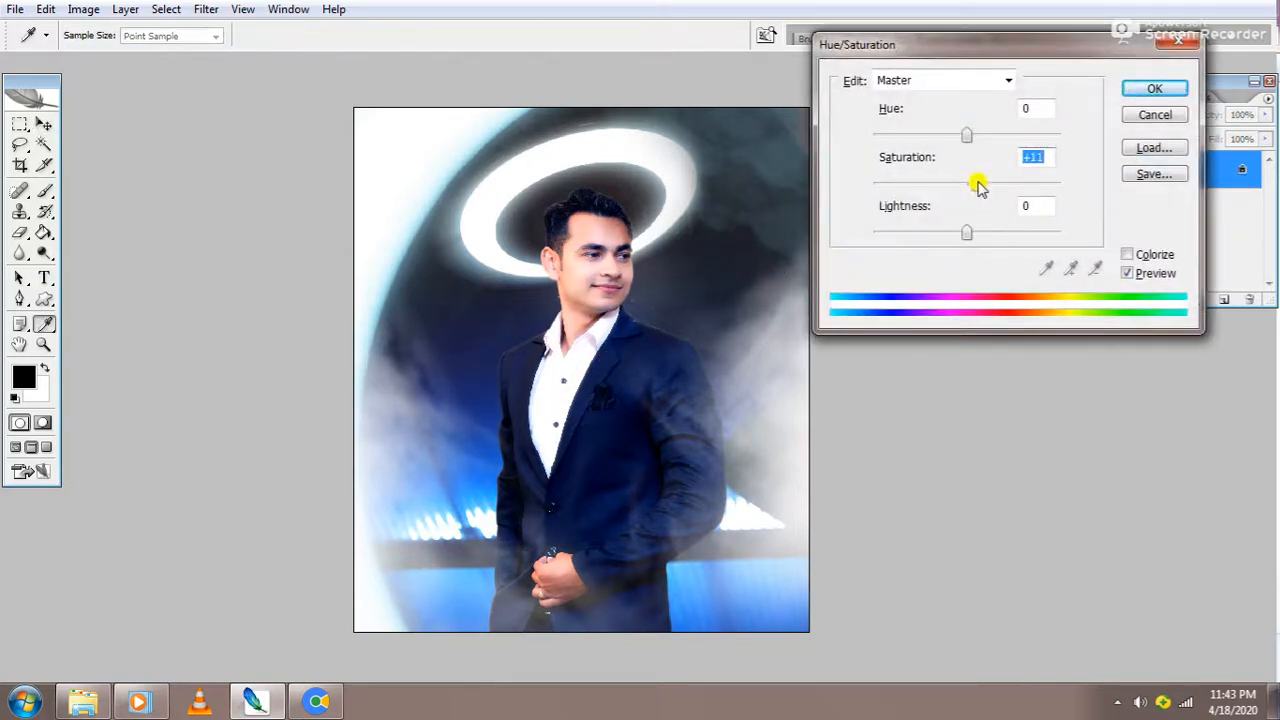
left_click_drag(972, 138, 974, 142)
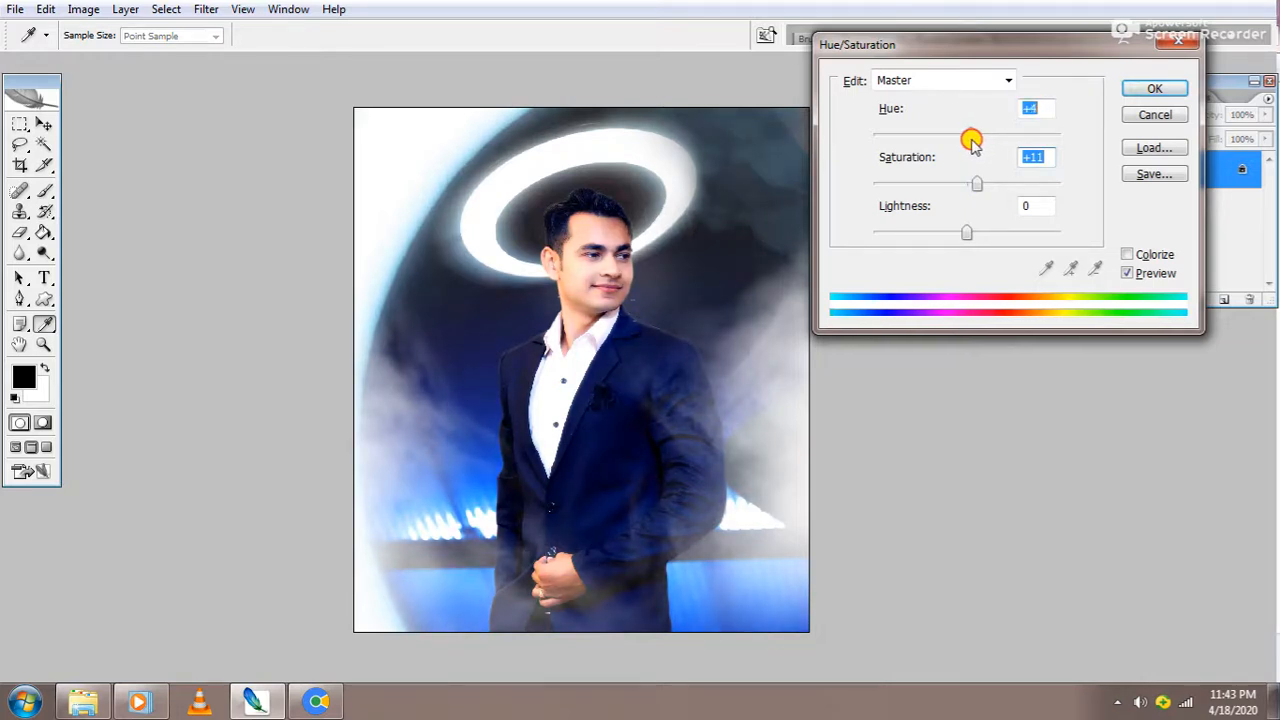
key("Return")
- Make a freehand lasso selection around the man's head and feather it by 9 pixels
key("l")
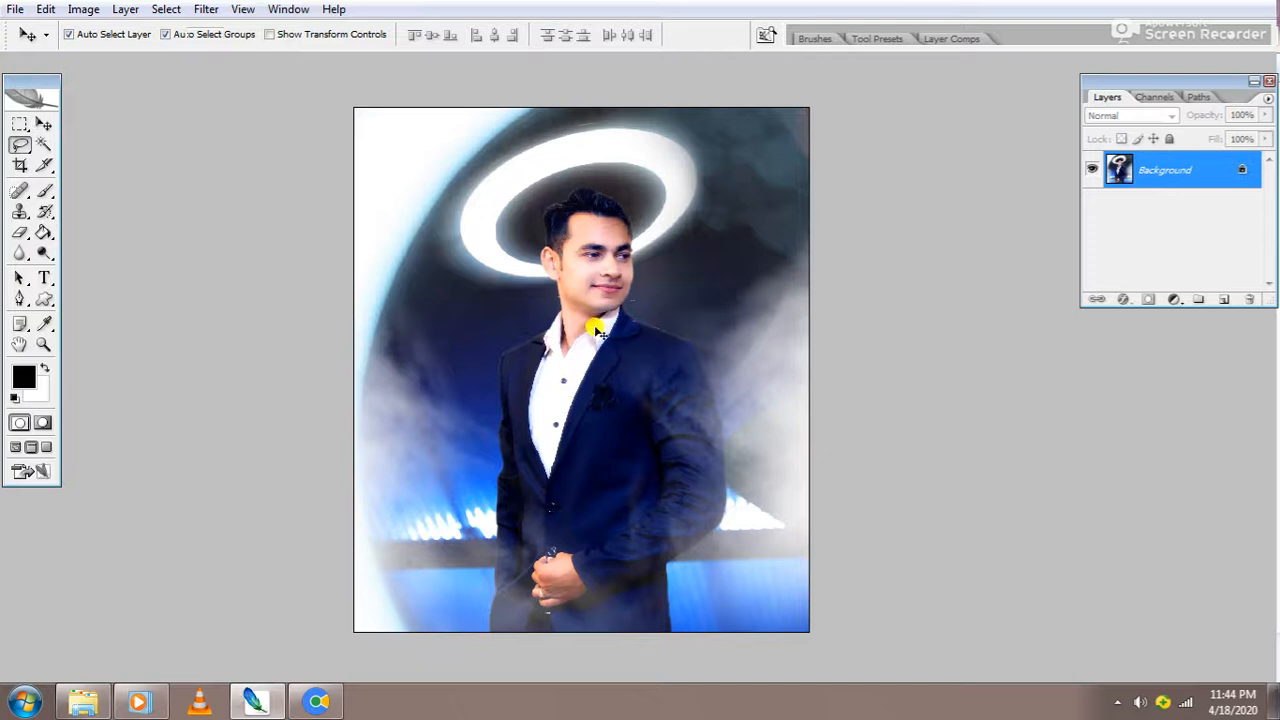
mouse_move(597, 330)
left_mouse_down()
mouse_move(611, 300)
mouse_move(500, 220)
mouse_move(550, 335)
left_mouse_up()
key("ctrl+alt+d")
type("9")
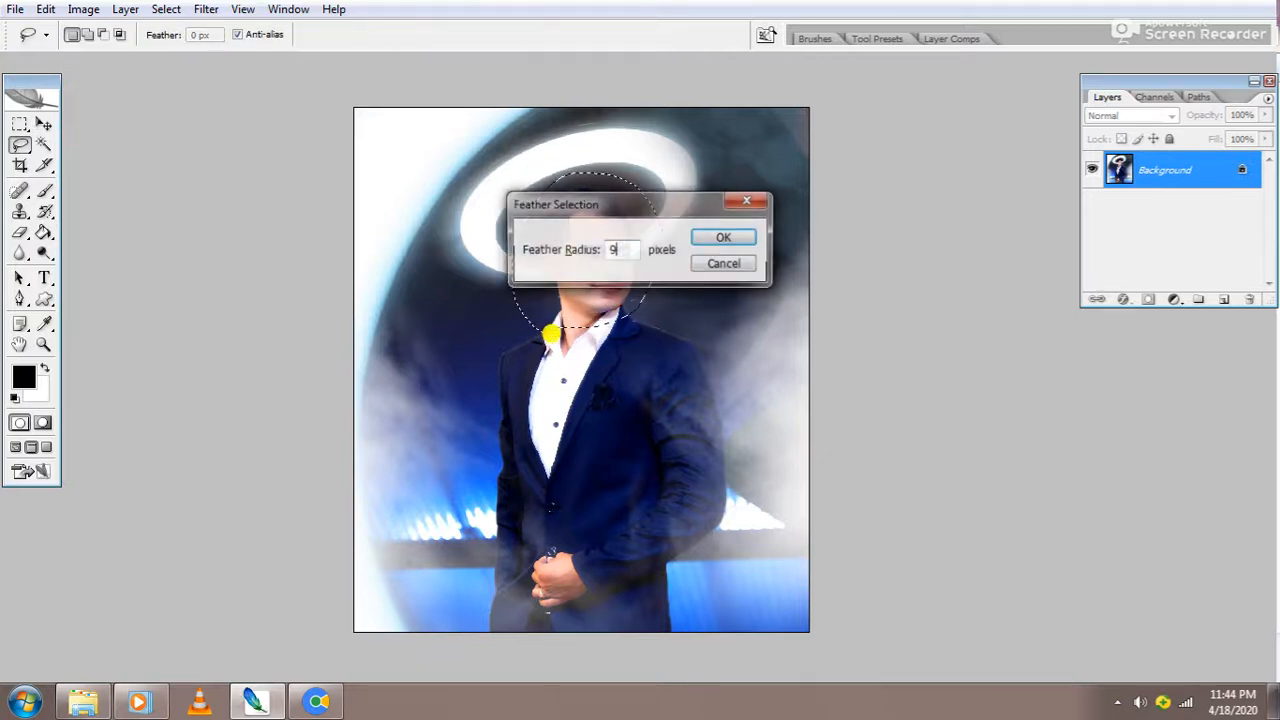
key("Return")
- Shift the selected head's midtones to +13 blue with Color Balance and deselect
key("ctrl+b")
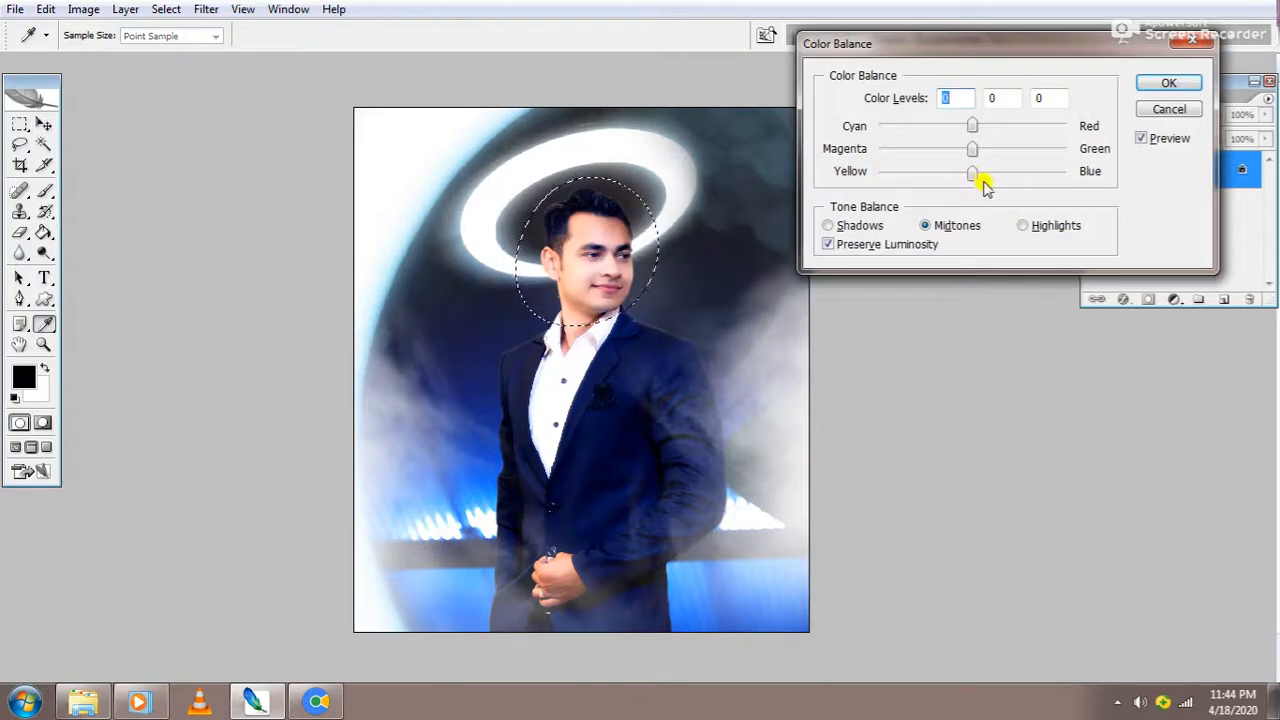
mouse_move(985, 186)
left_mouse_down()
mouse_move(1003, 176)
mouse_move(993, 188)
left_mouse_up()
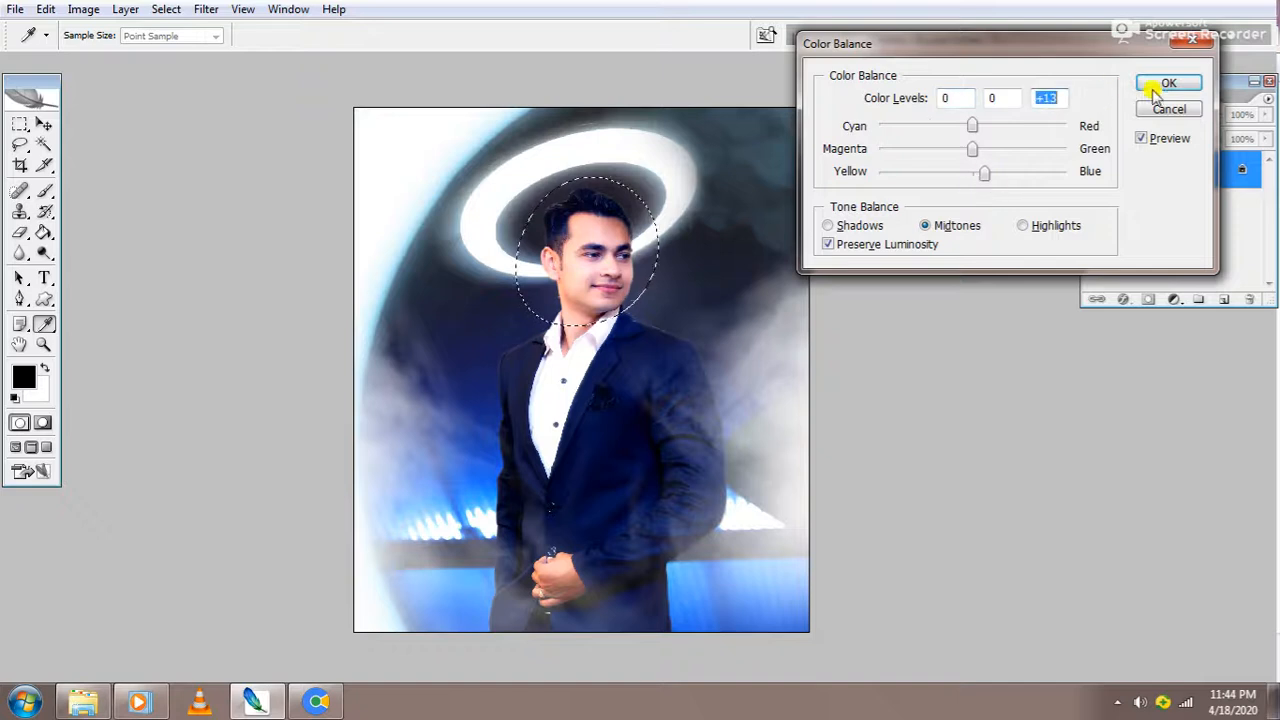
left_click(1168, 83)
key("ctrl+d")
- View the finished image full screen on black, fitted to the screen with the panels hidden
key("h")
key("f")
key("f")
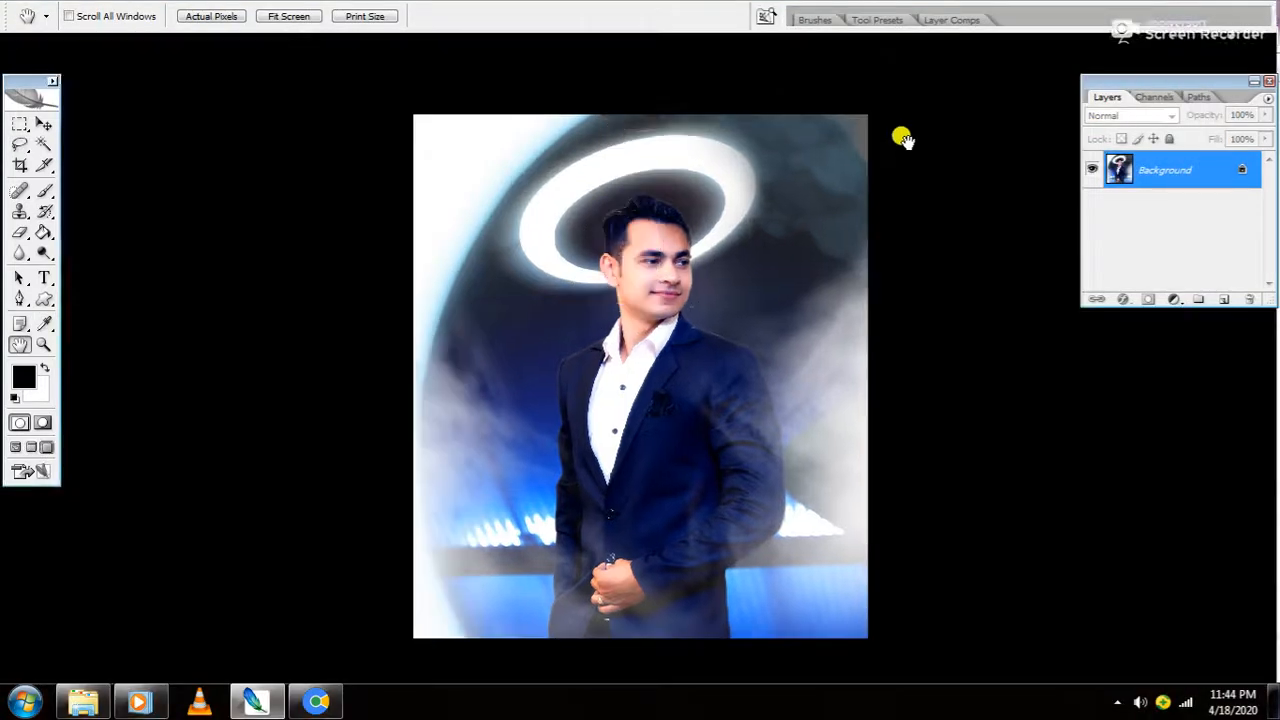
key("Tab")
key("ctrl+0")
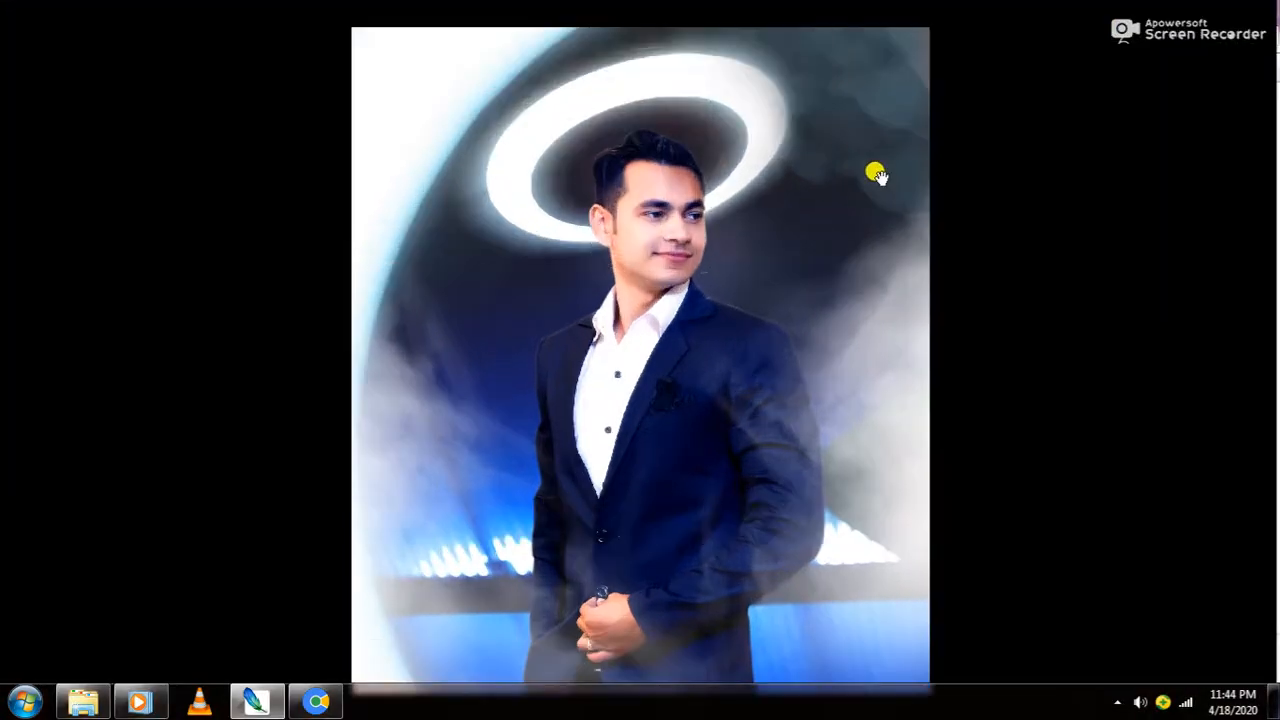